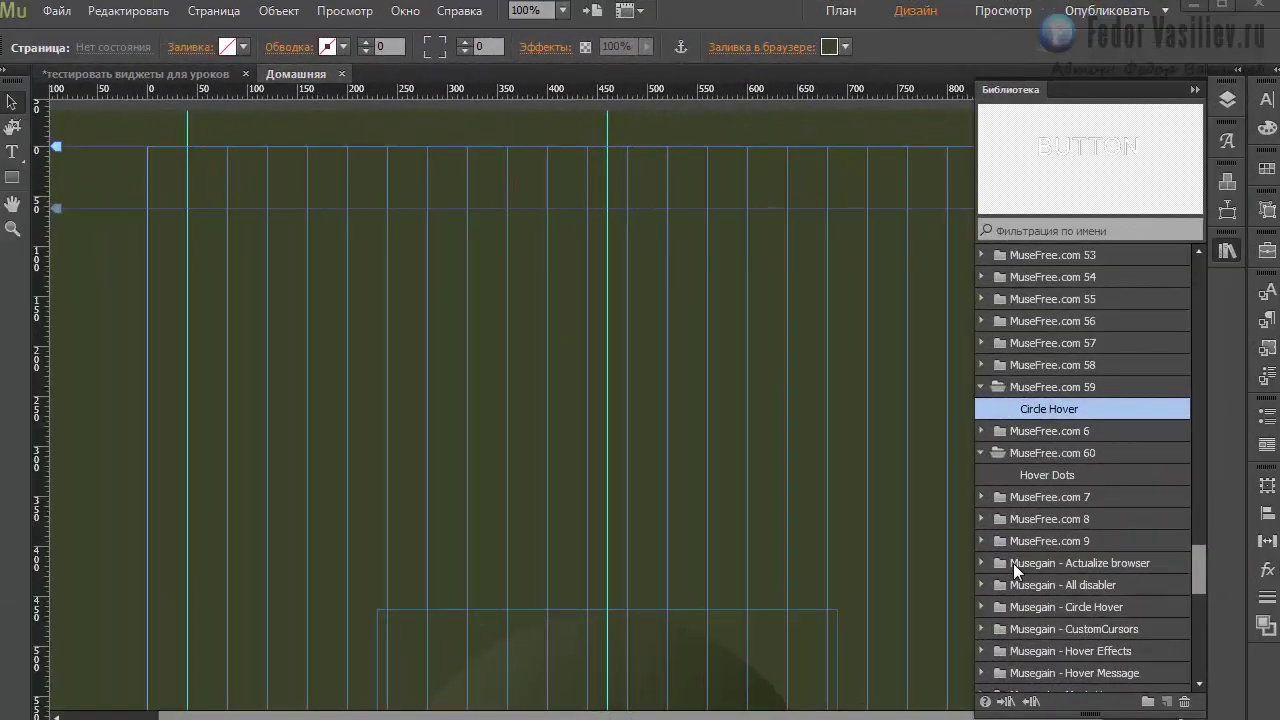
# - Place the Circle Hover widget from the MuseFree.com 59 library folder near the top of the page and set its text size to 30
pyautogui.moveTo(1043, 411); pyautogui.dragTo(414, 230)
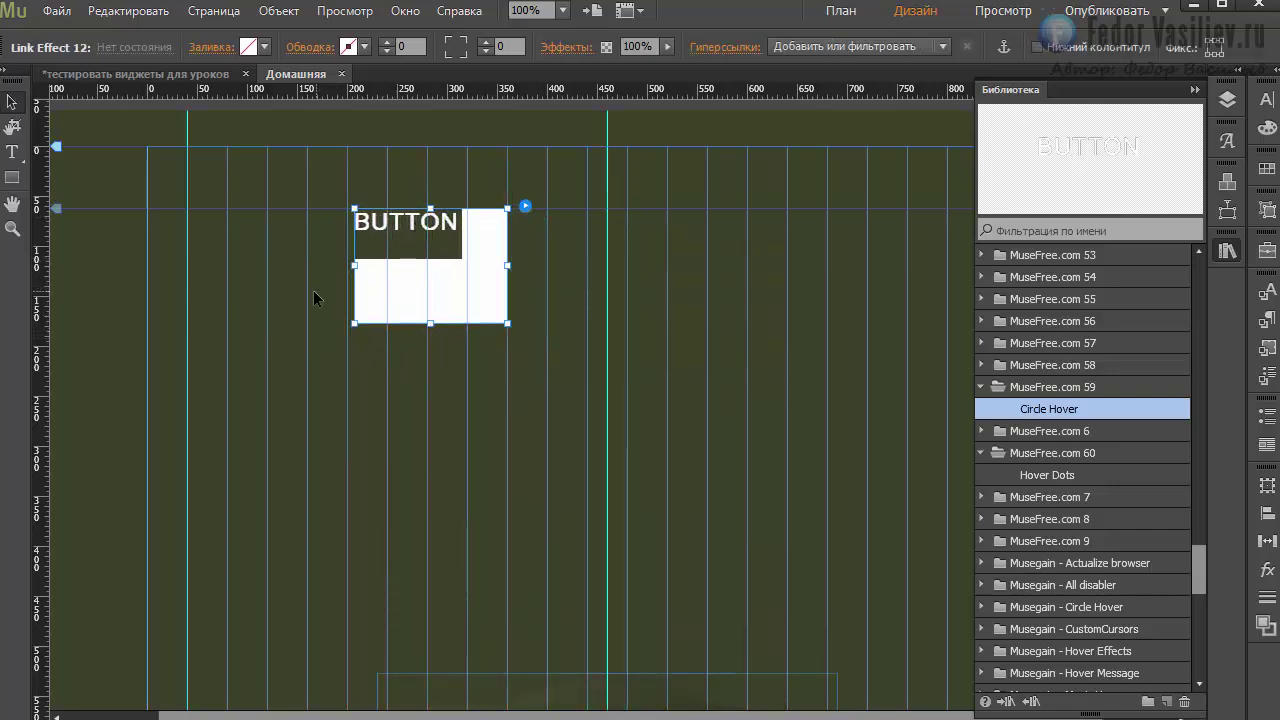
pyautogui.click(14, 155)
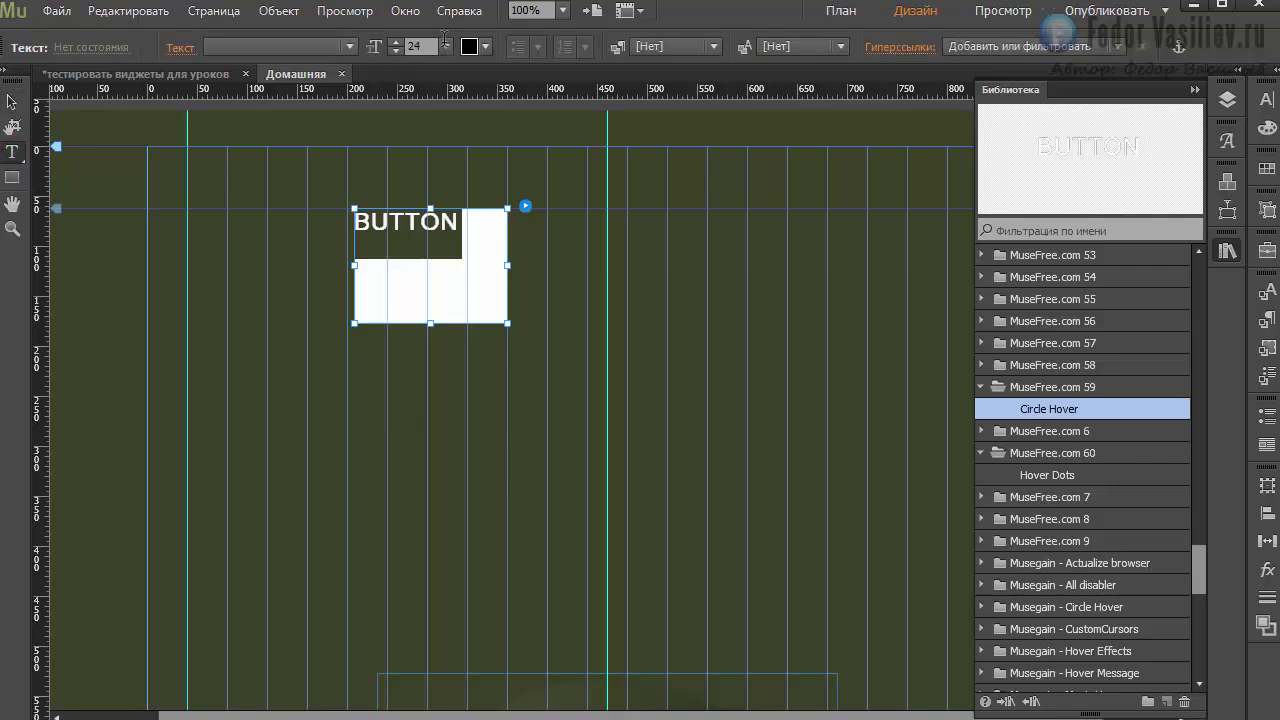
pyautogui.click(445, 45)
pyautogui.click(460, 266)
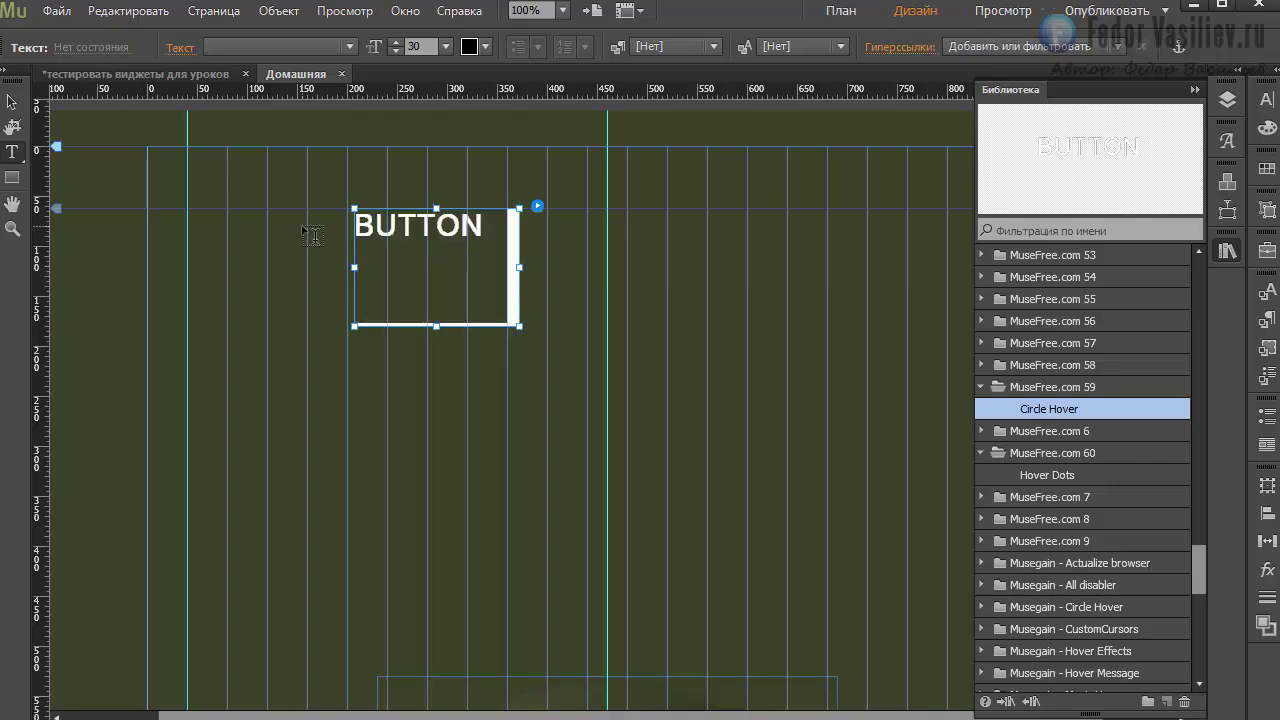
# - Set the BUTTON widget's font to the Ubuntu Medium web font
pyautogui.click(349, 46)
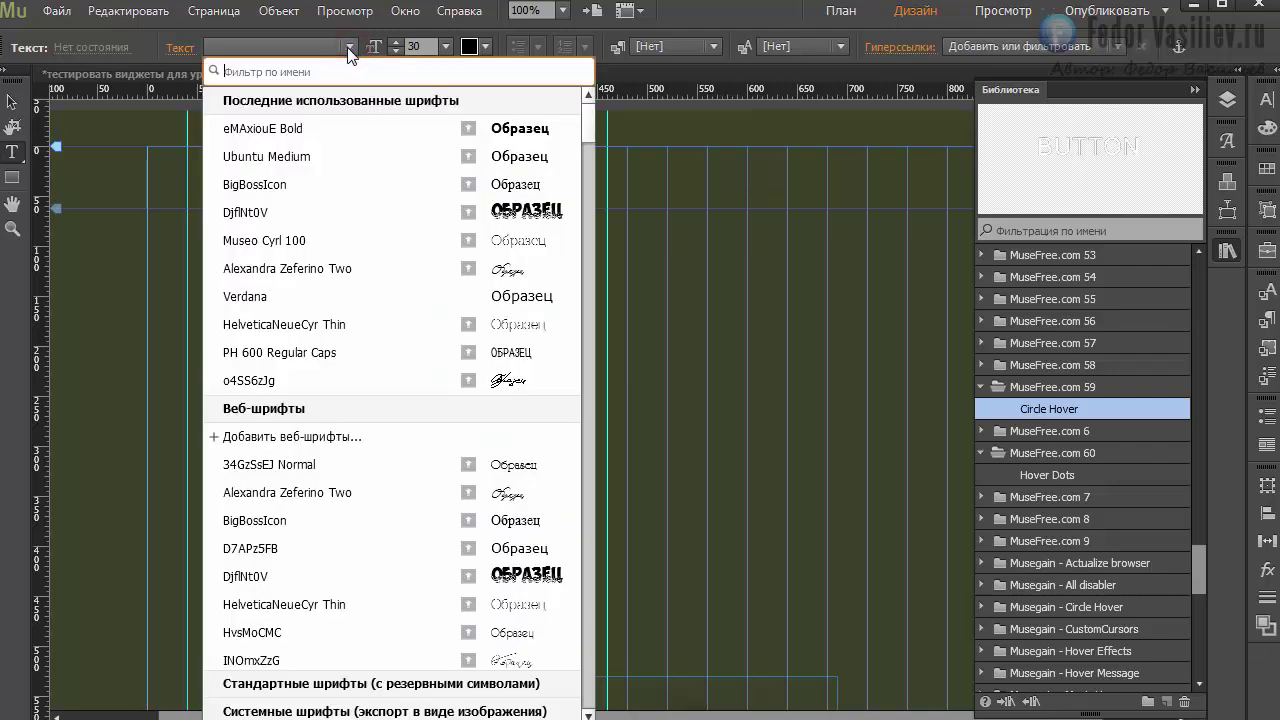
pyautogui.click(507, 163)
pyautogui.press('Escape')
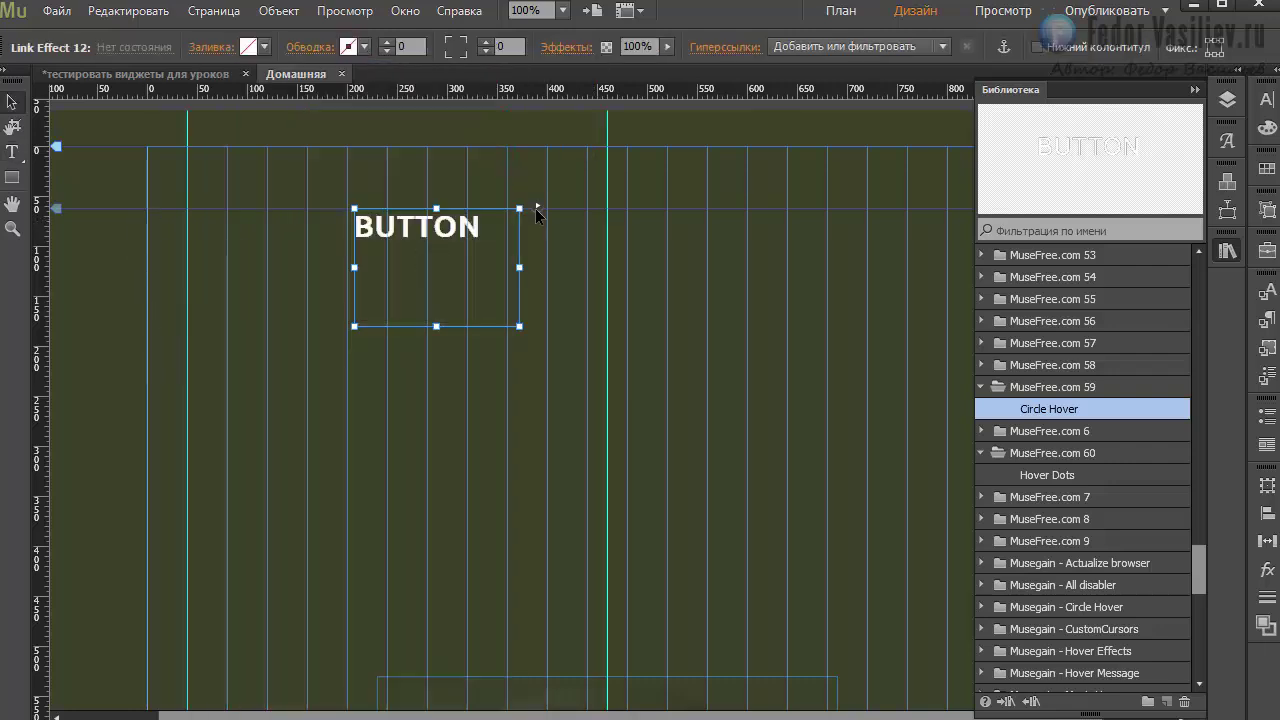
# - In the widget's parameters, replace the button text with "кнопка" and clear the URL value
pyautogui.click(537, 208)
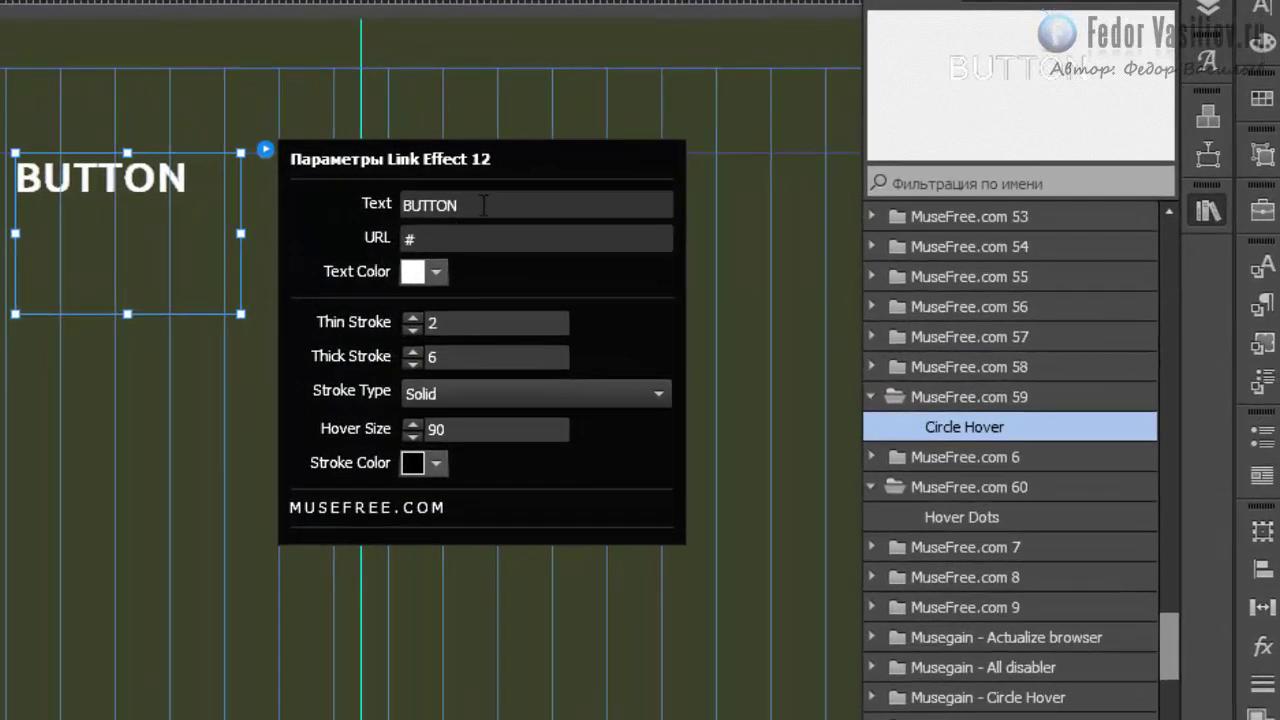
pyautogui.click(484, 205)
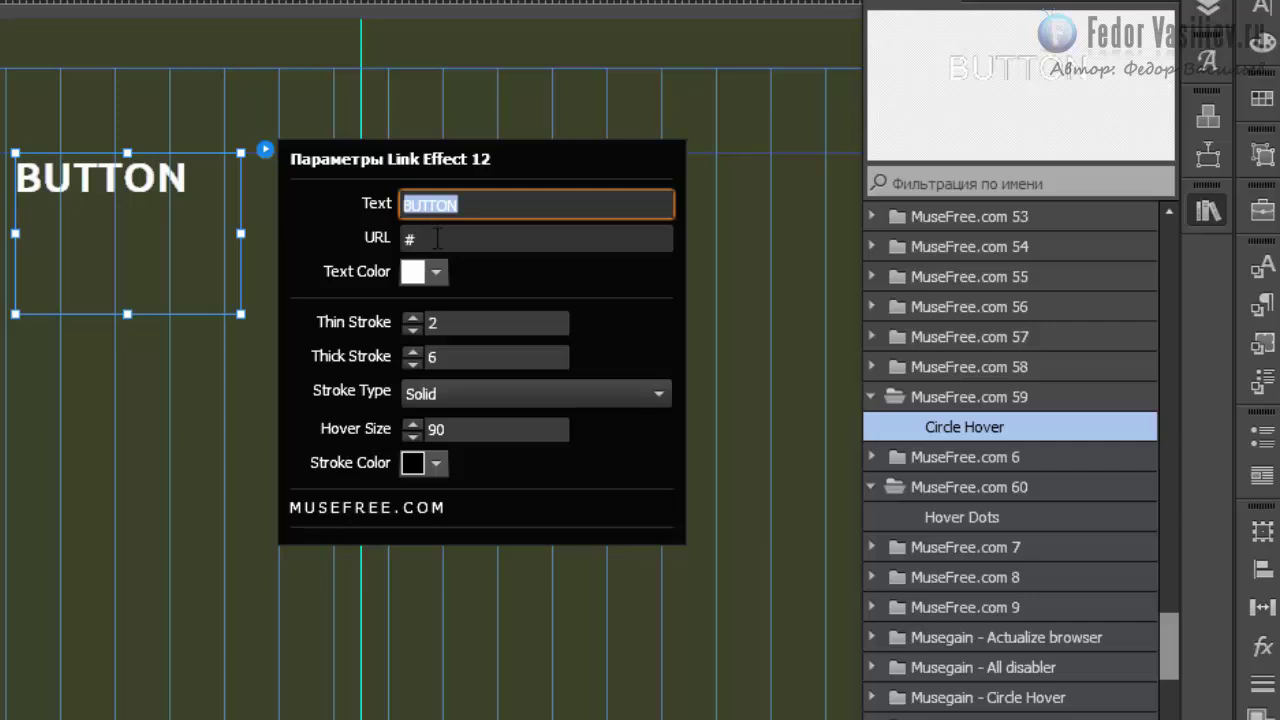
pyautogui.write('кнопка')
pyautogui.press('Return')
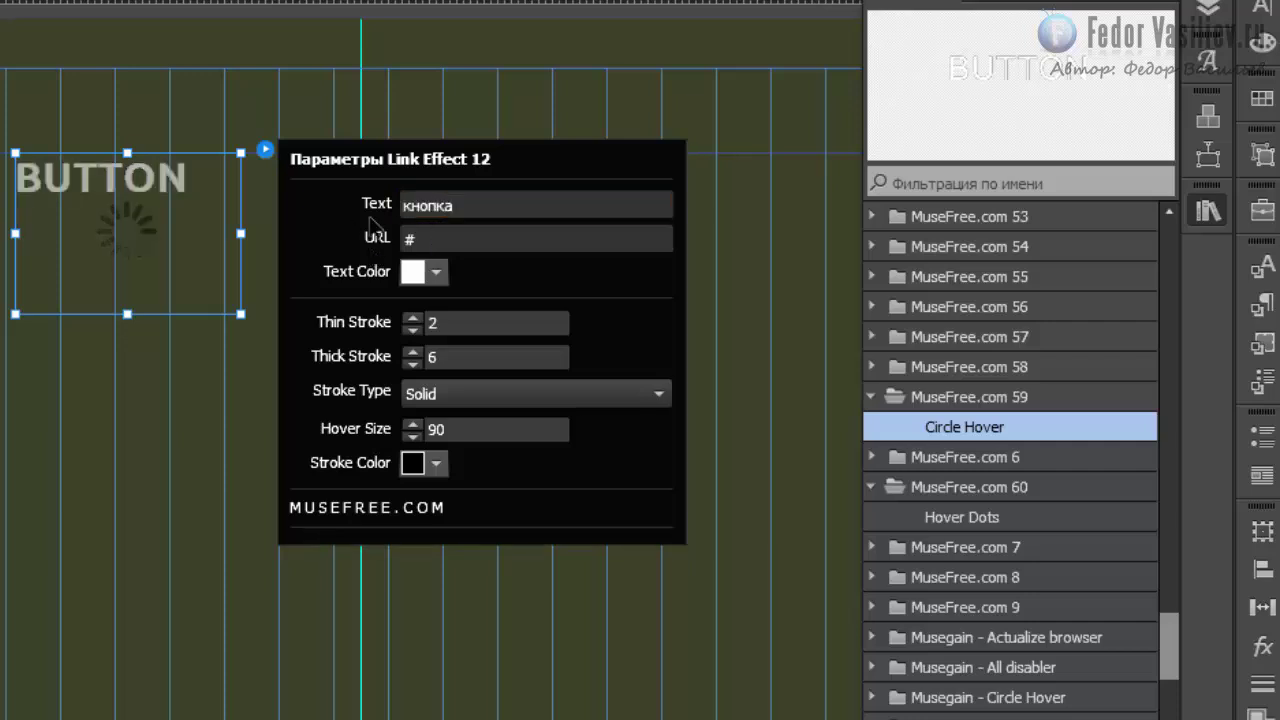
pyautogui.click(424, 240)
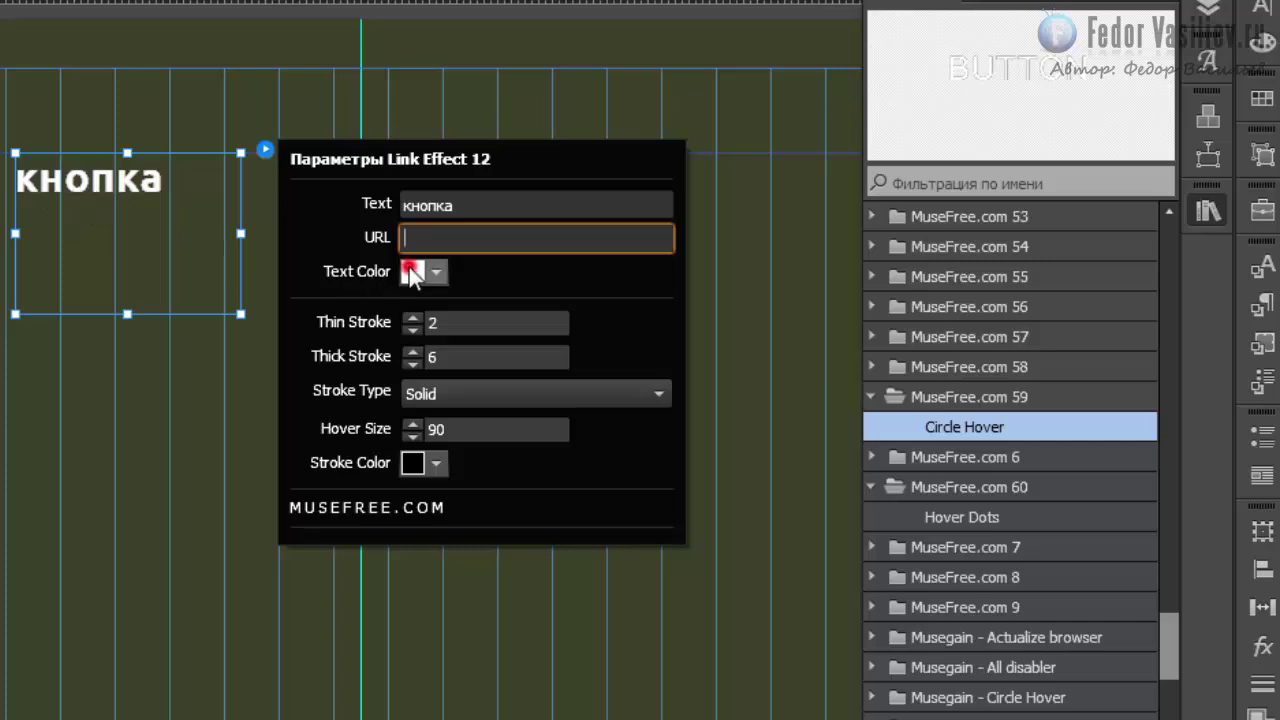
# - Set the widget's Text Color to yellow (FFFF00)
pyautogui.click(414, 271)
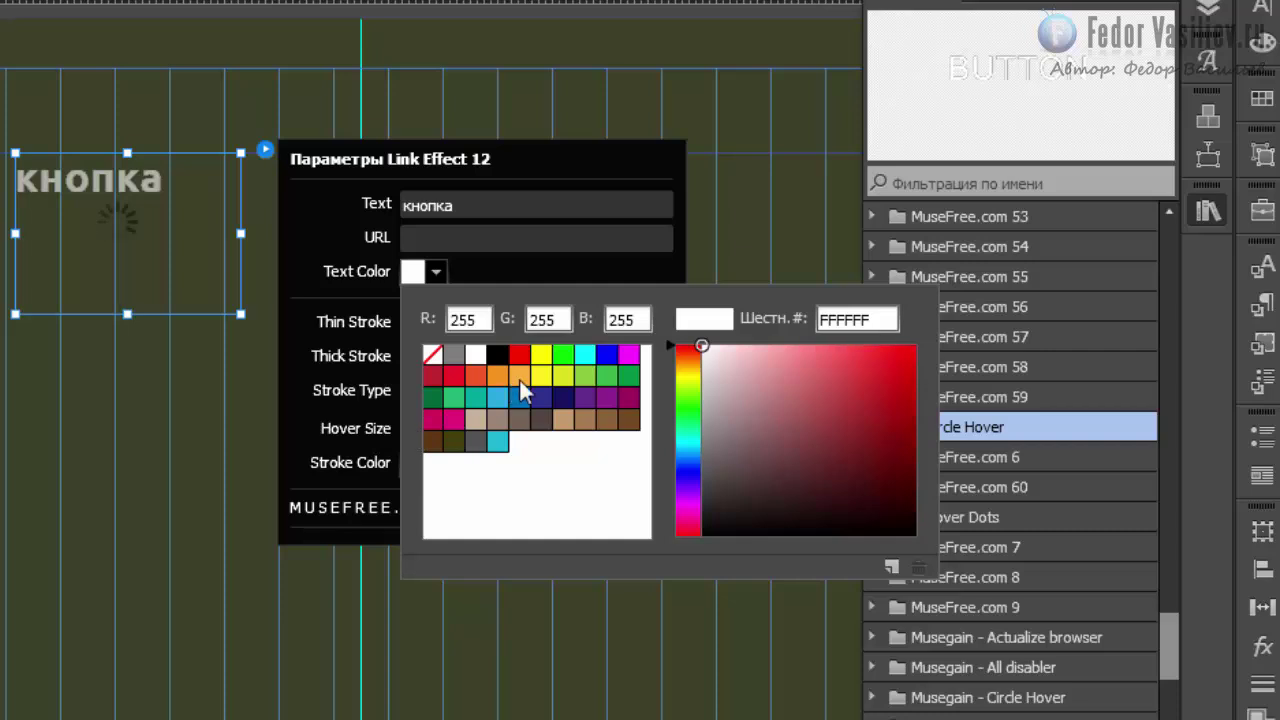
pyautogui.click(541, 354)
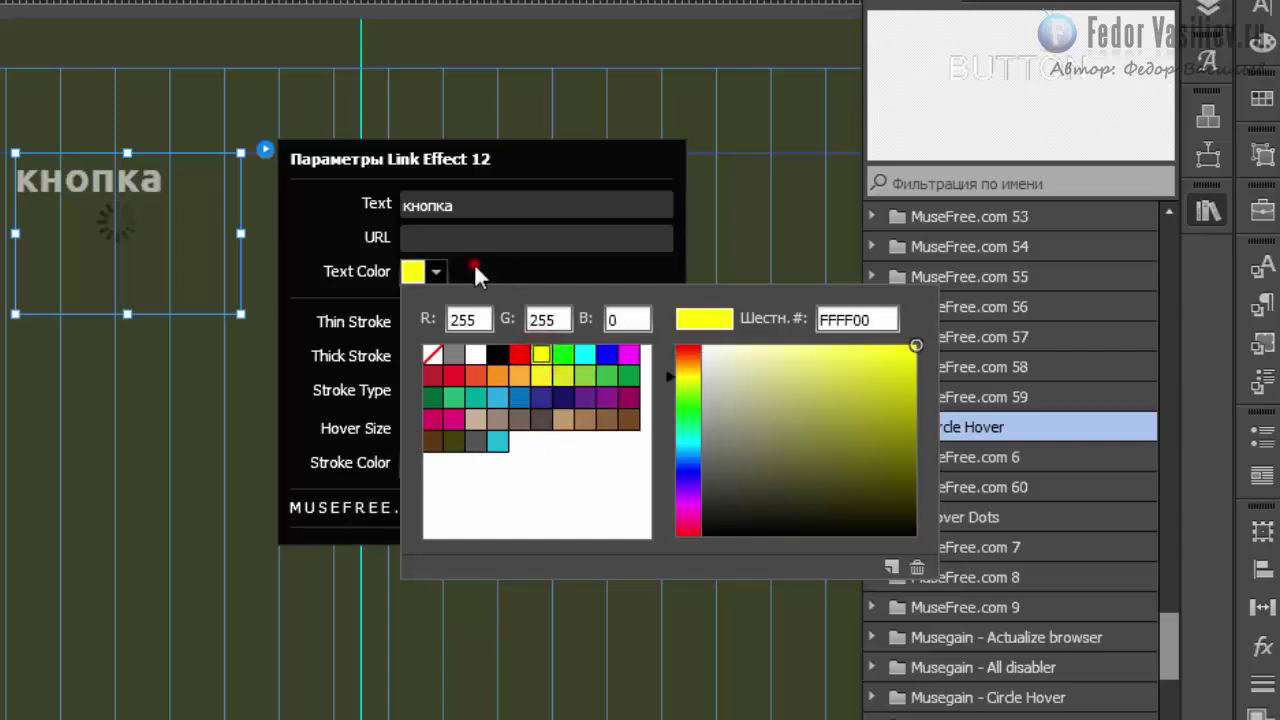
pyautogui.click(474, 265)
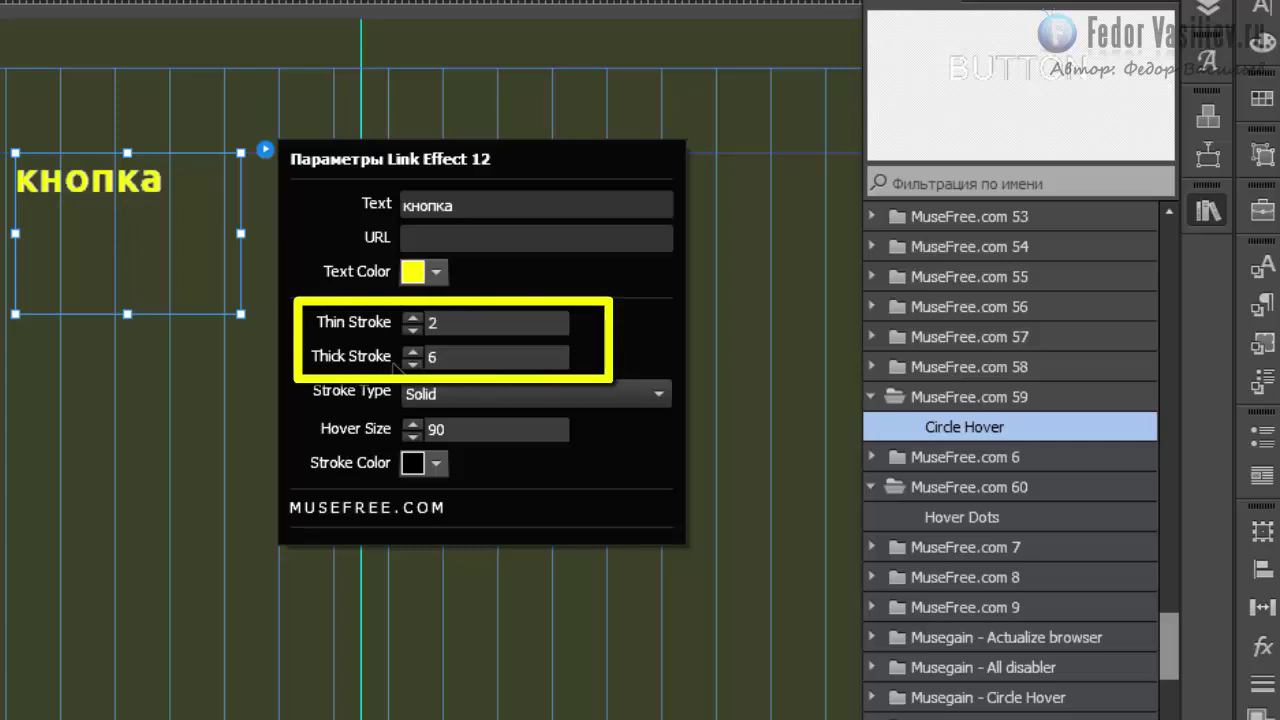
# - Set the widget's Thin Stroke to 10 and preview the page in the browser to check the hover effect
pyautogui.click(452, 322)
pyautogui.write('10')
pyautogui.press('Return')
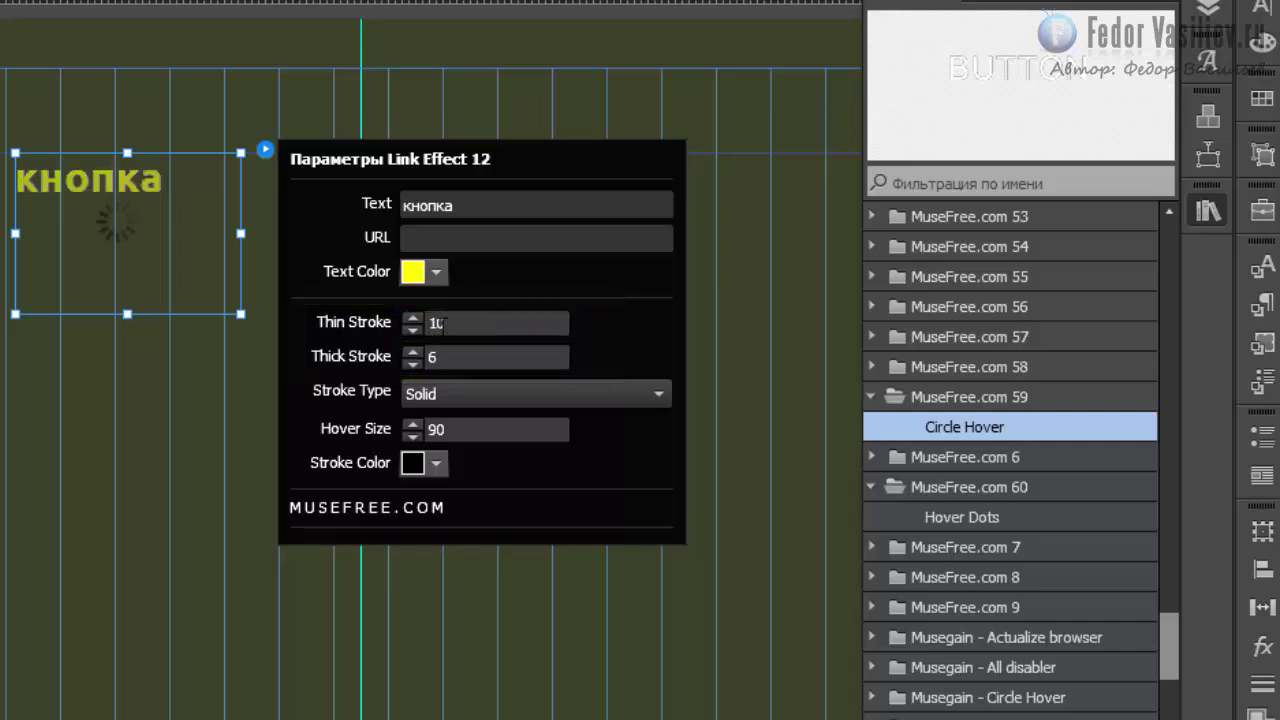
pyautogui.click(9, 412)
pyautogui.click(56, 10)
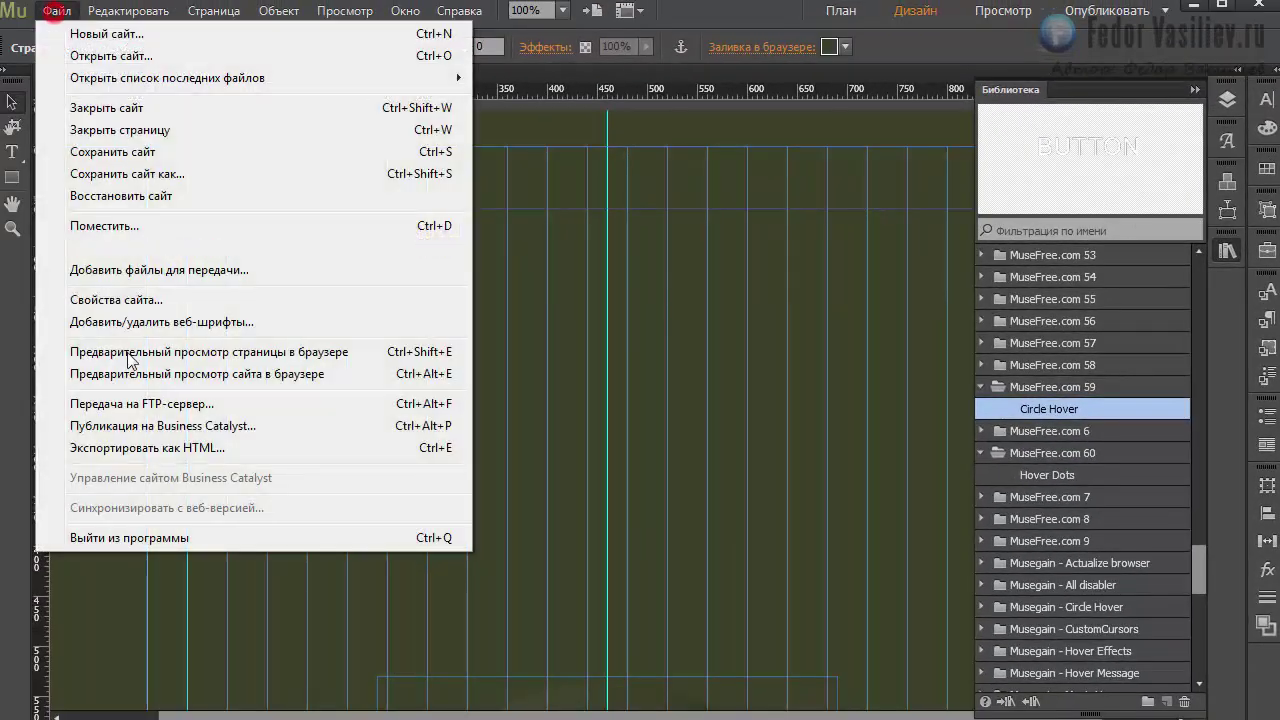
pyautogui.click(138, 353)
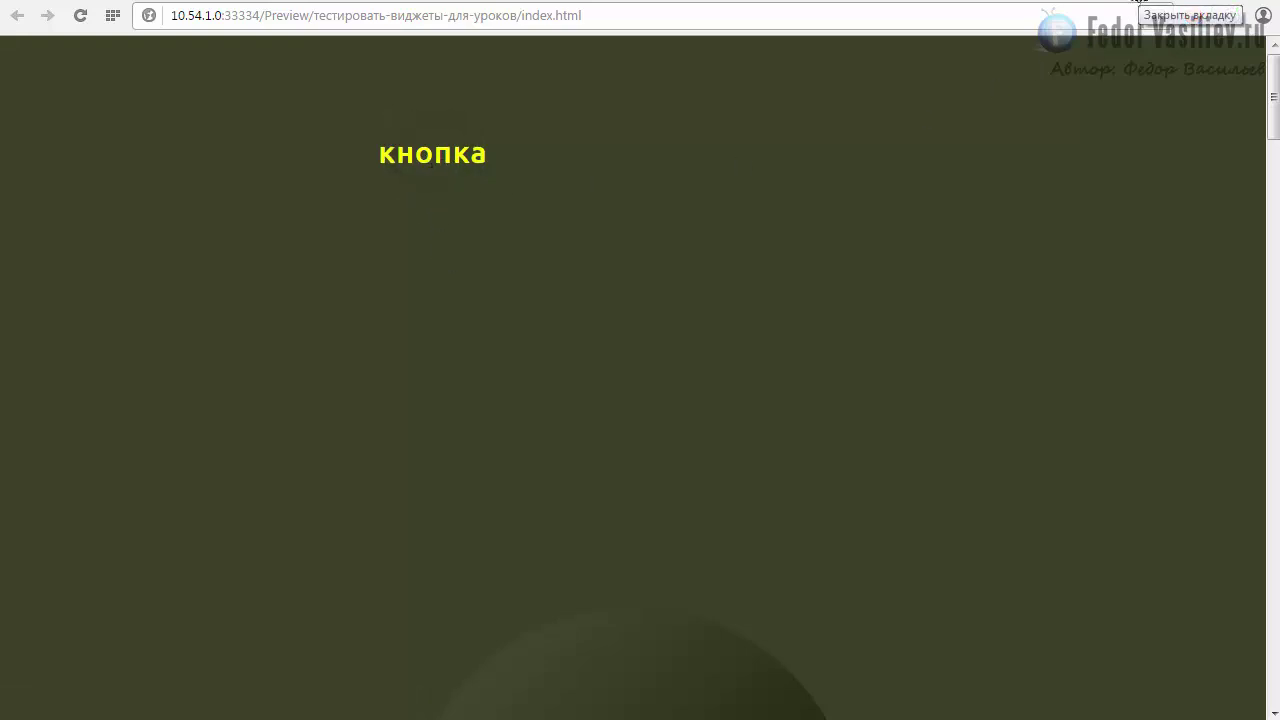
pyautogui.hotkey('alt', 'Tab')
# - Set the "кнопка" widget's Stroke Type to Dashed and check its hover effect in a browser preview of the page
pyautogui.click(450, 232)
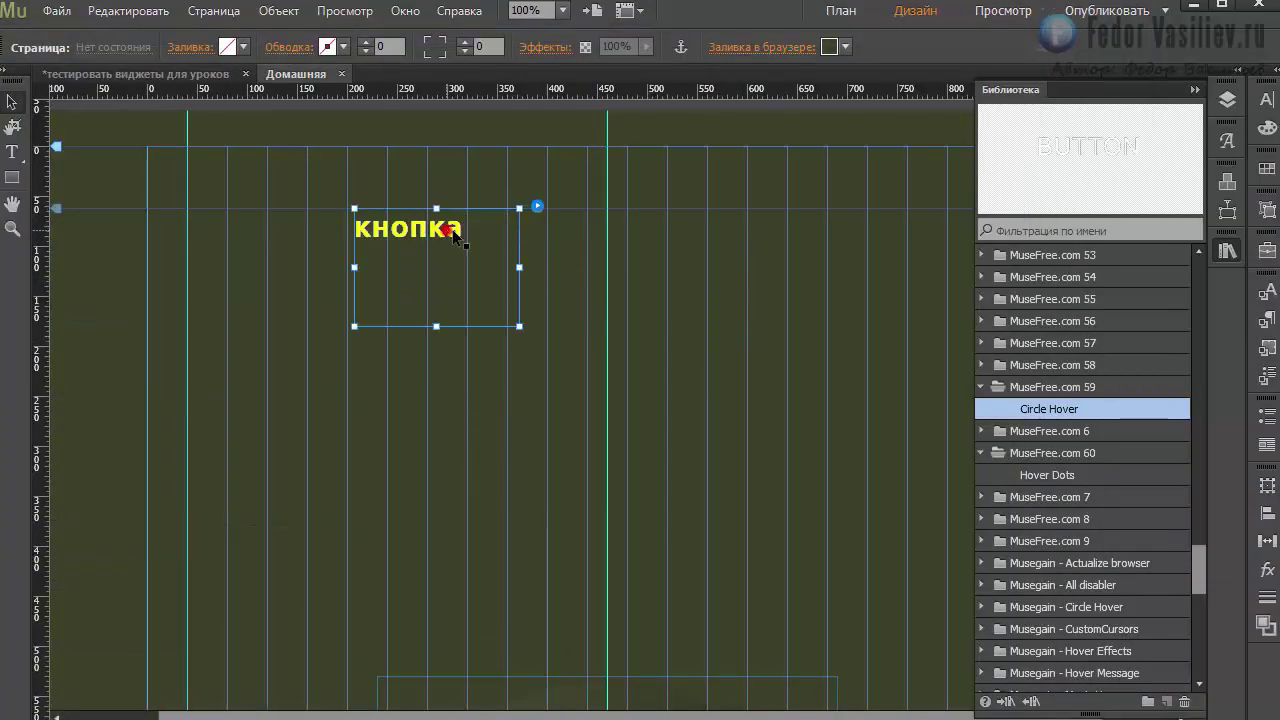
pyautogui.click(537, 206)
pyautogui.click(658, 385)
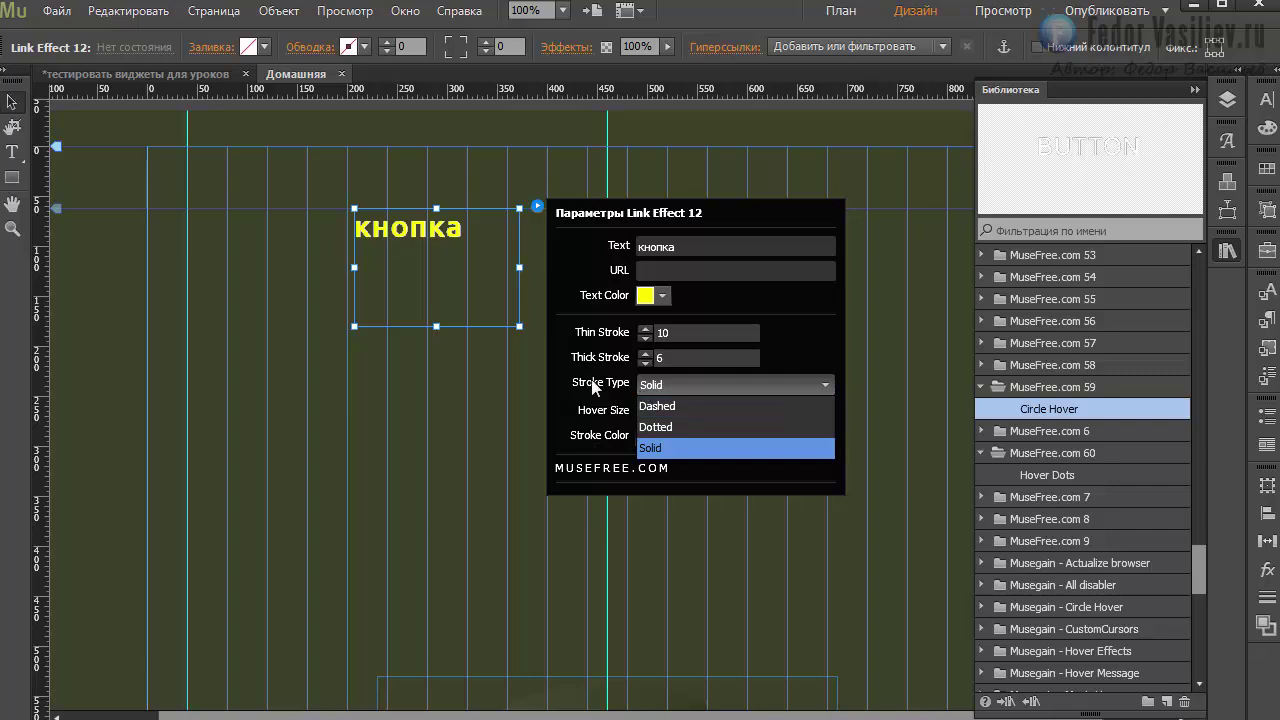
pyautogui.click(658, 407)
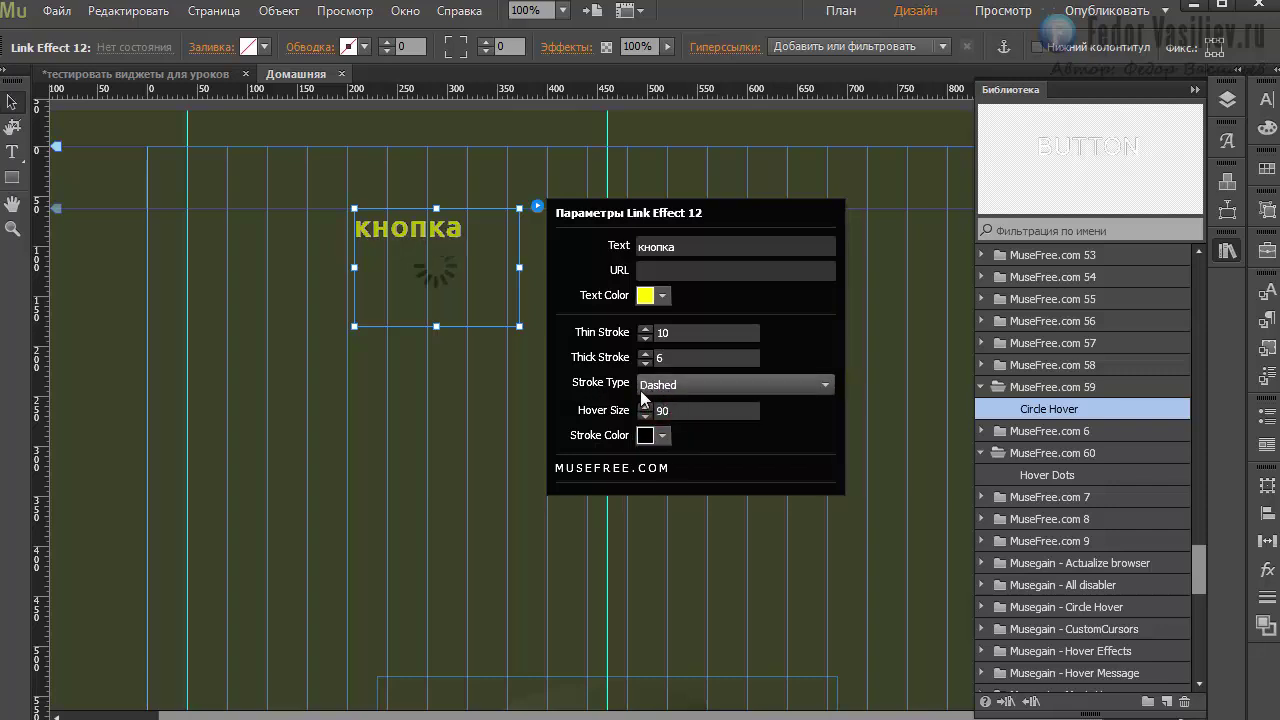
pyautogui.click(459, 409)
pyautogui.click(57, 11)
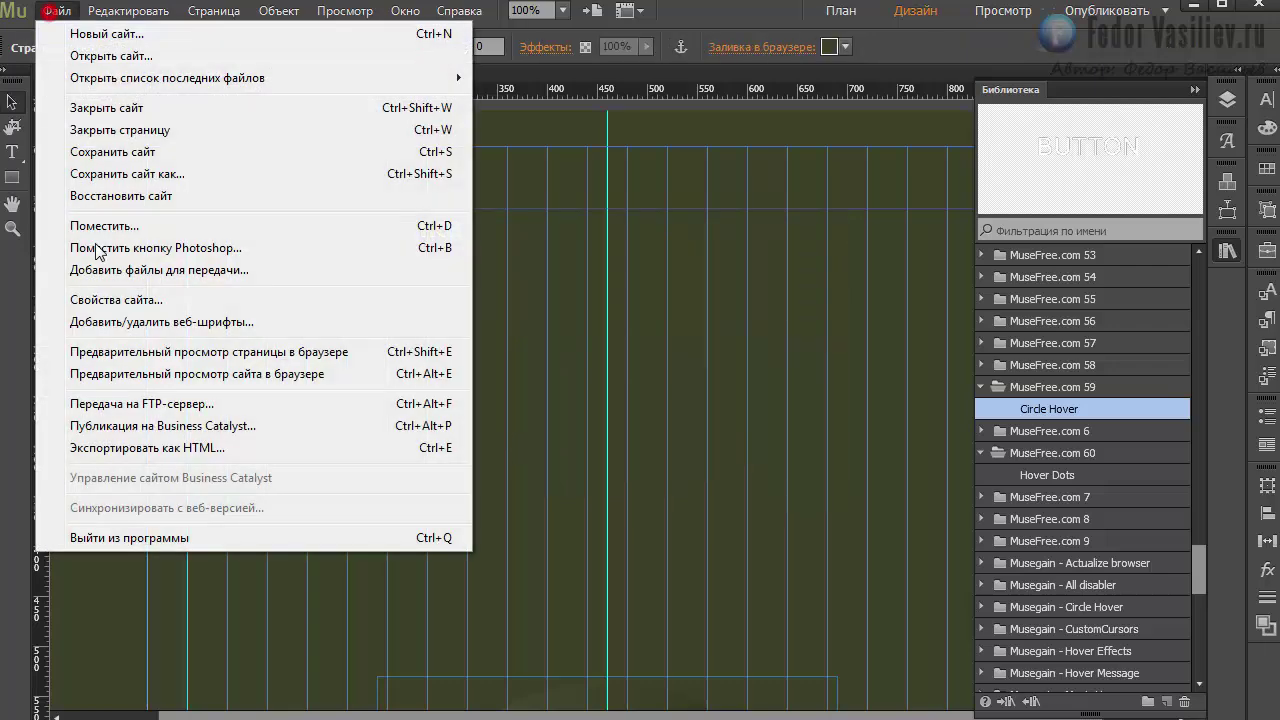
pyautogui.click(160, 356)
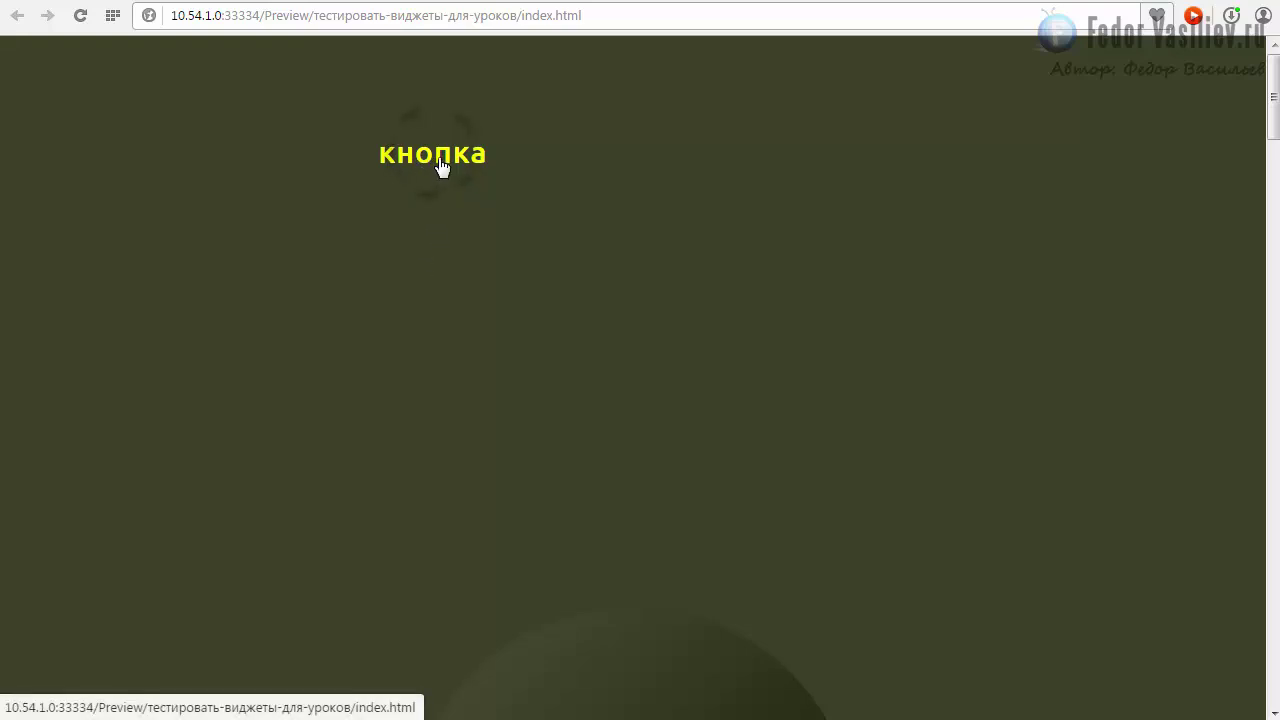
pyautogui.hotkey('alt', 'Tab')
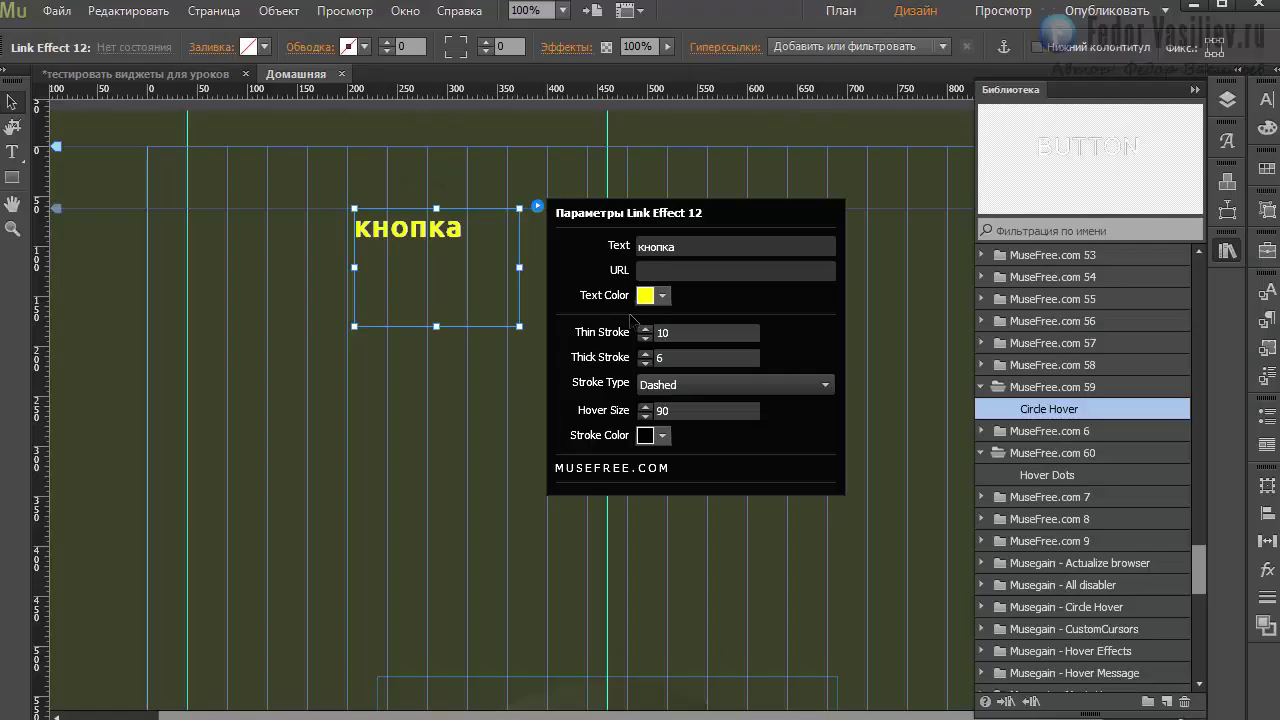
# - Set the widget's Stroke Color to white and its Thick Stroke to 15
pyautogui.click(652, 436)
pyautogui.click(690, 503)
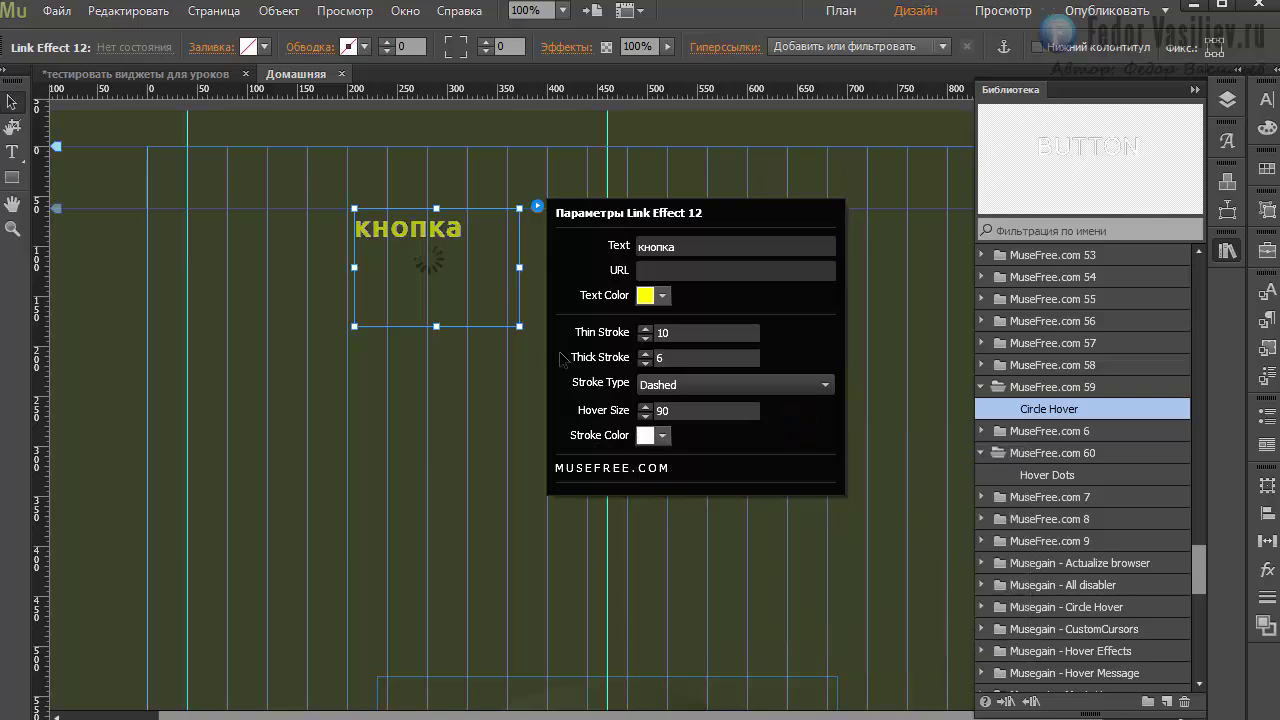
pyautogui.click(655, 360)
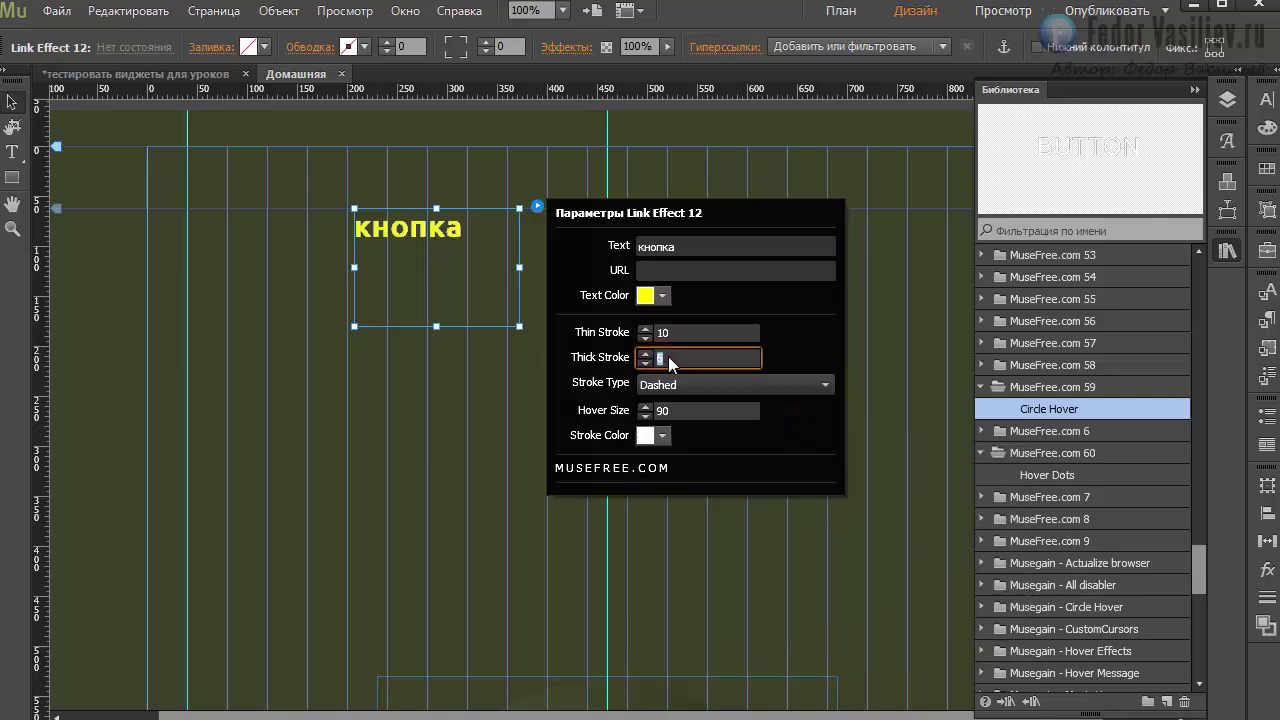
pyautogui.write('15')
pyautogui.press('Return')
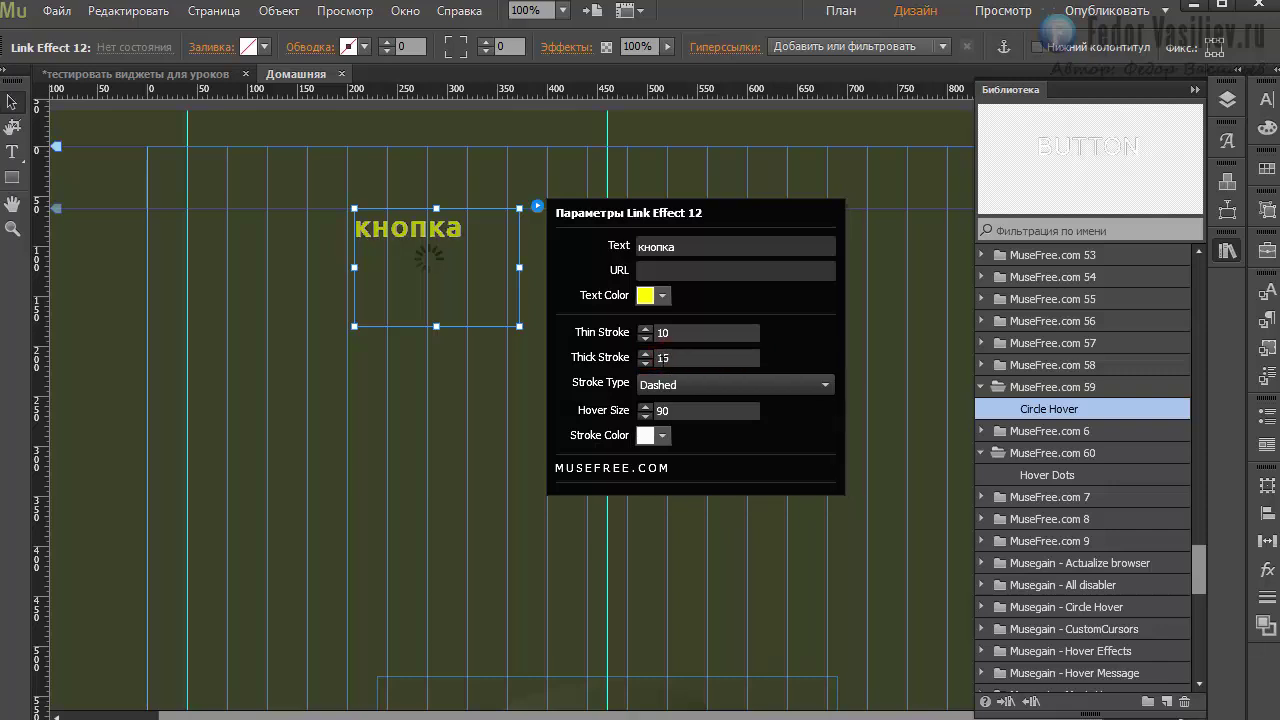
# - Preview the page in the browser to examine the button's hover circle, and return to the editor
pyautogui.click(477, 400)
pyautogui.click(57, 11)
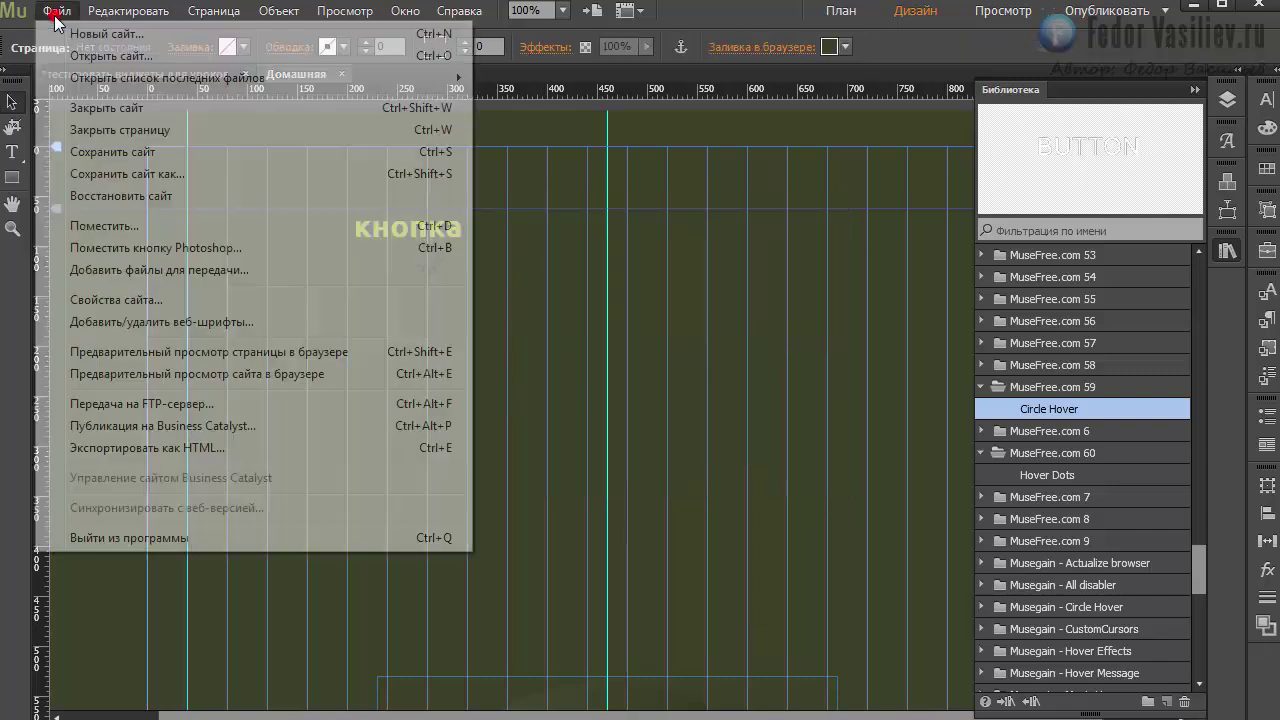
pyautogui.click(157, 351)
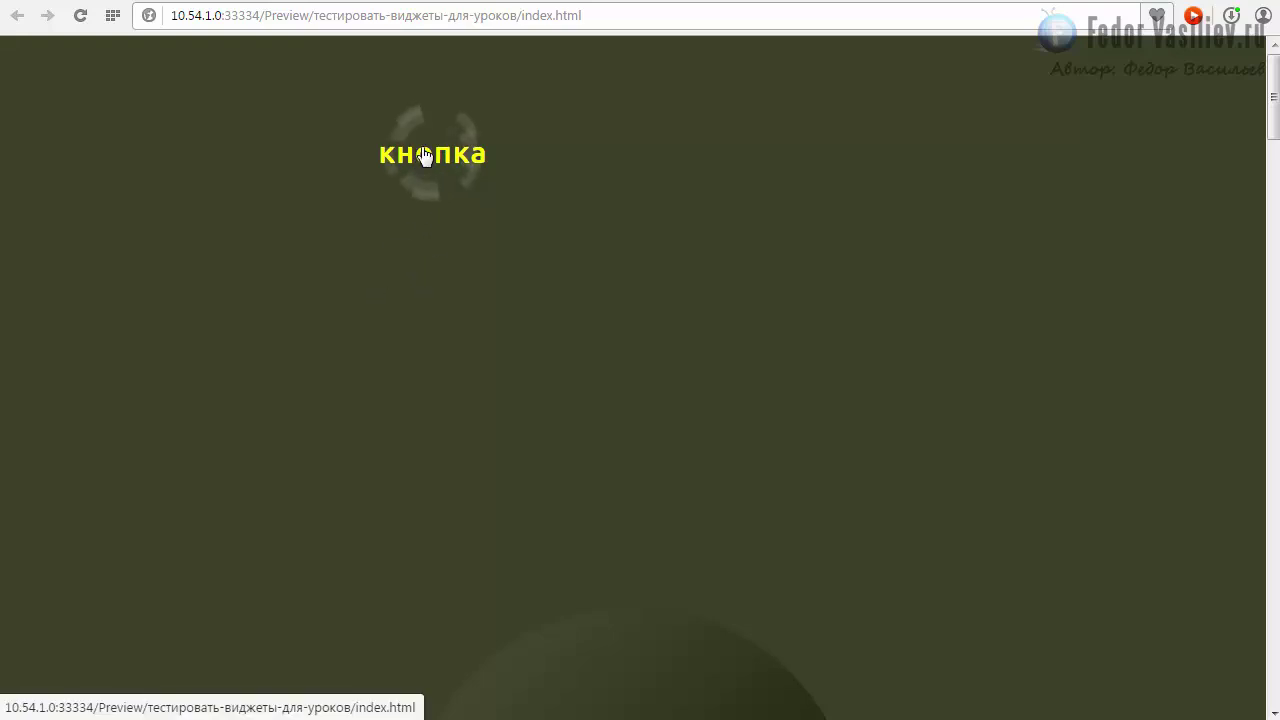
pyautogui.hotkey('alt', 'Tab')
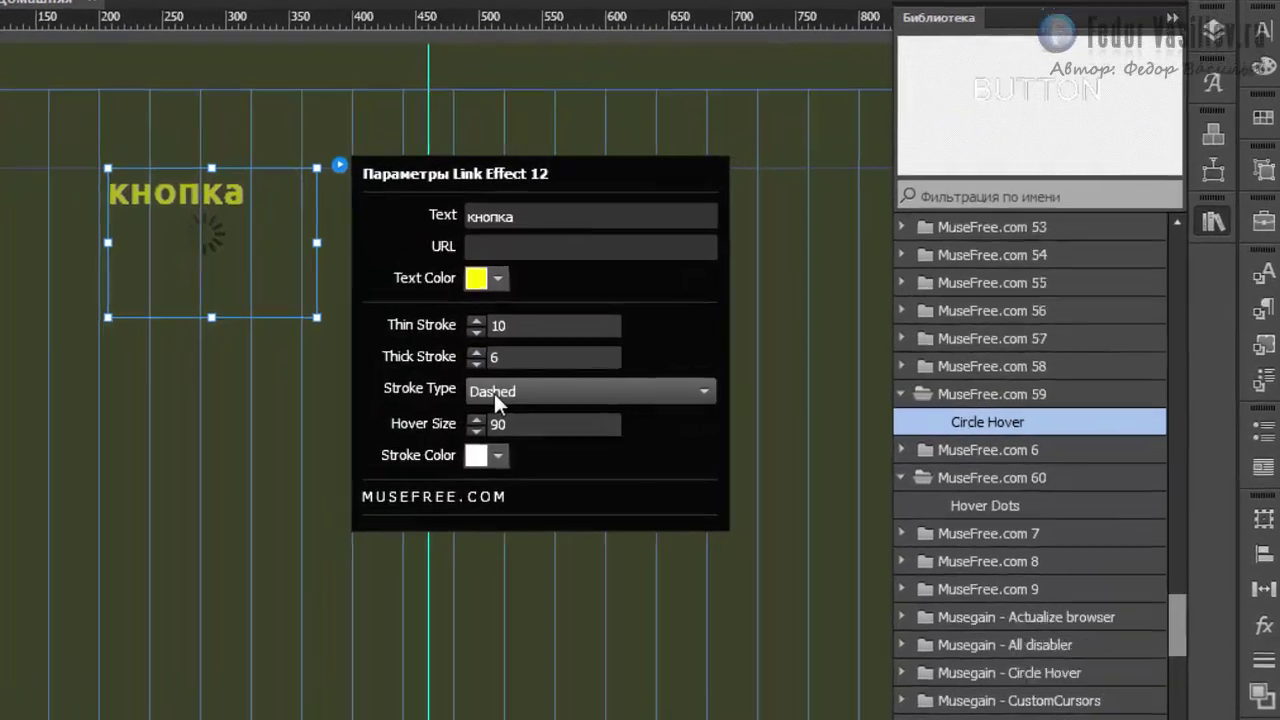
# - Set the widget's Stroke Type to Dotted and preview the page in the browser
pyautogui.click(653, 386)
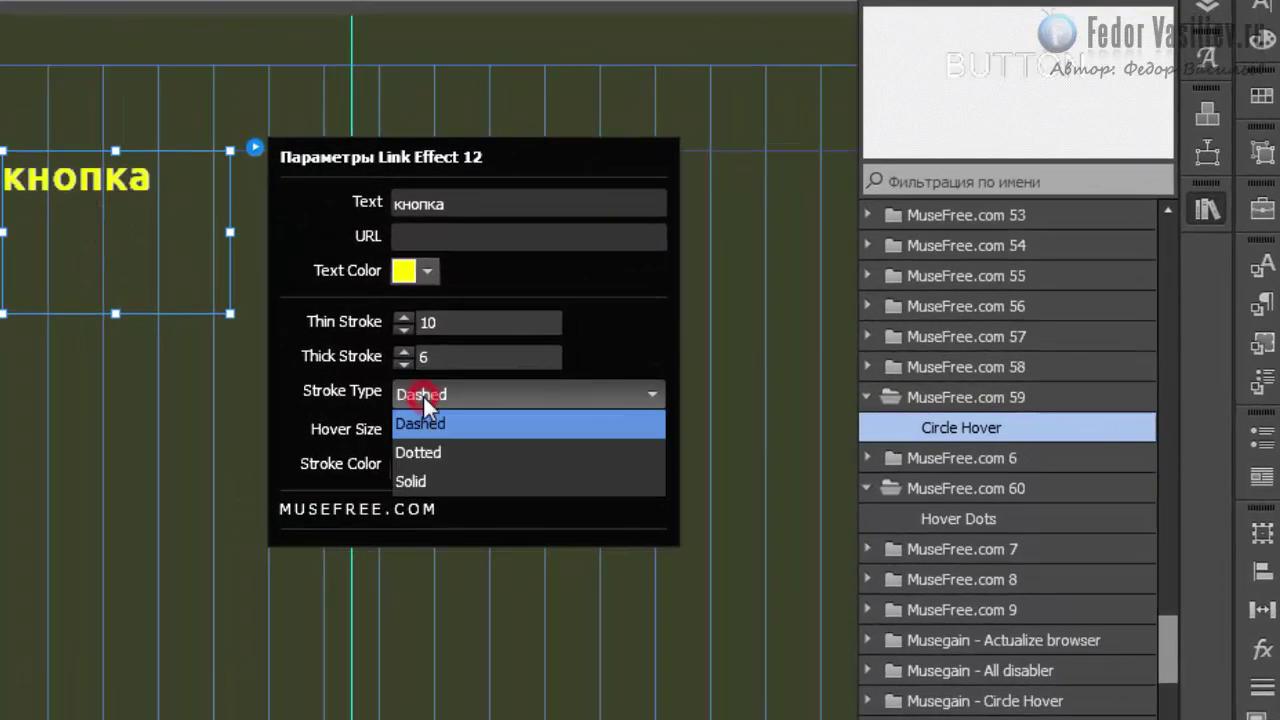
pyautogui.click(432, 449)
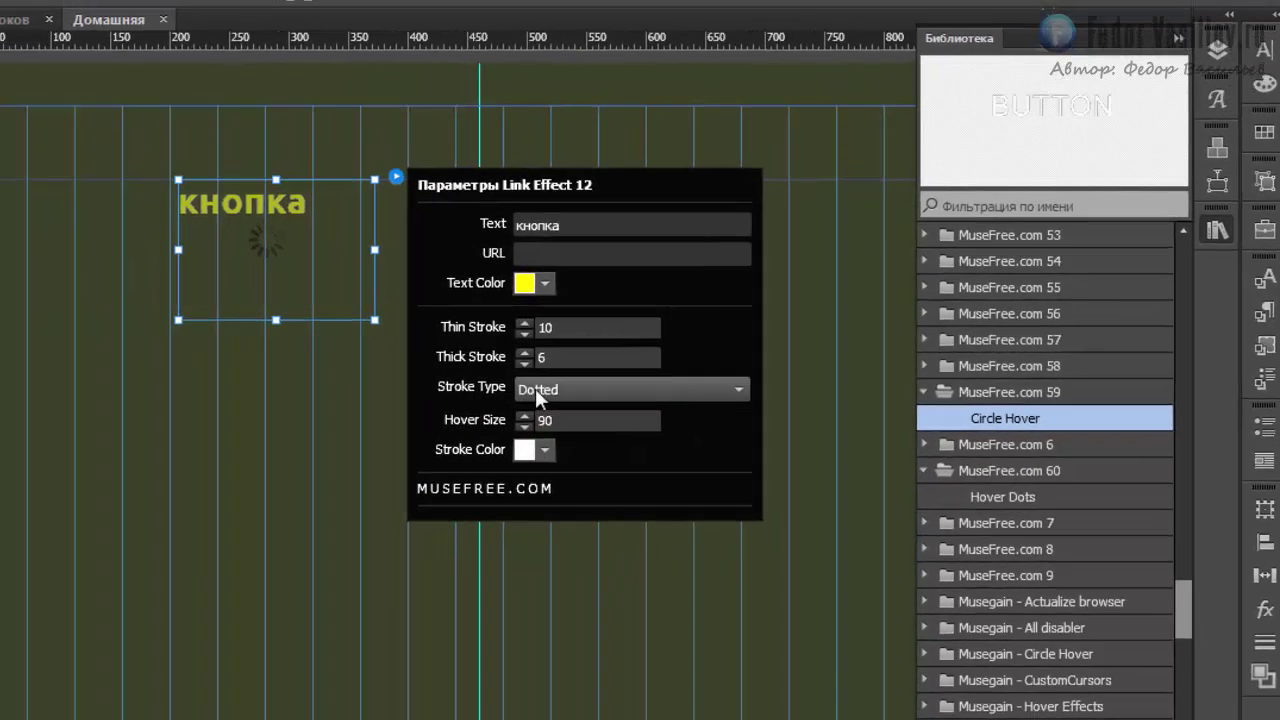
pyautogui.click(56, 10)
pyautogui.click(124, 353)
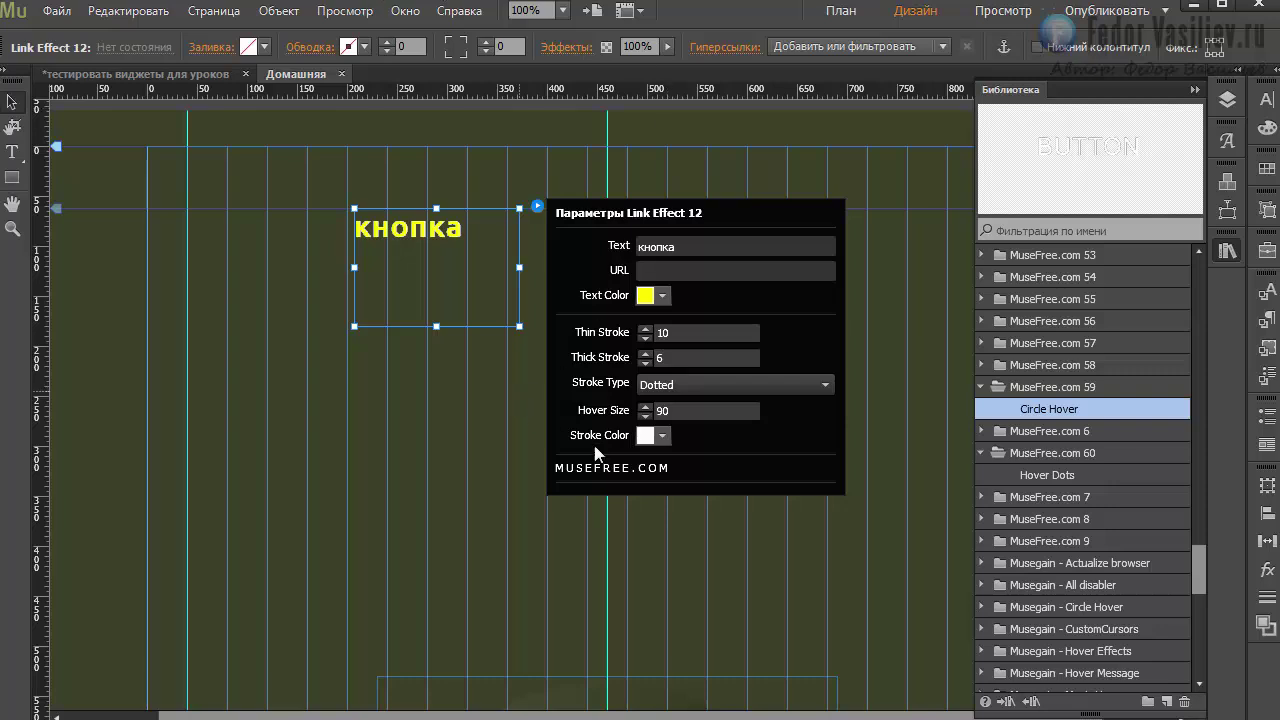
# - Set the widget's Hover Size to 200 and check the hover circle in a browser preview of the page
pyautogui.click(665, 410)
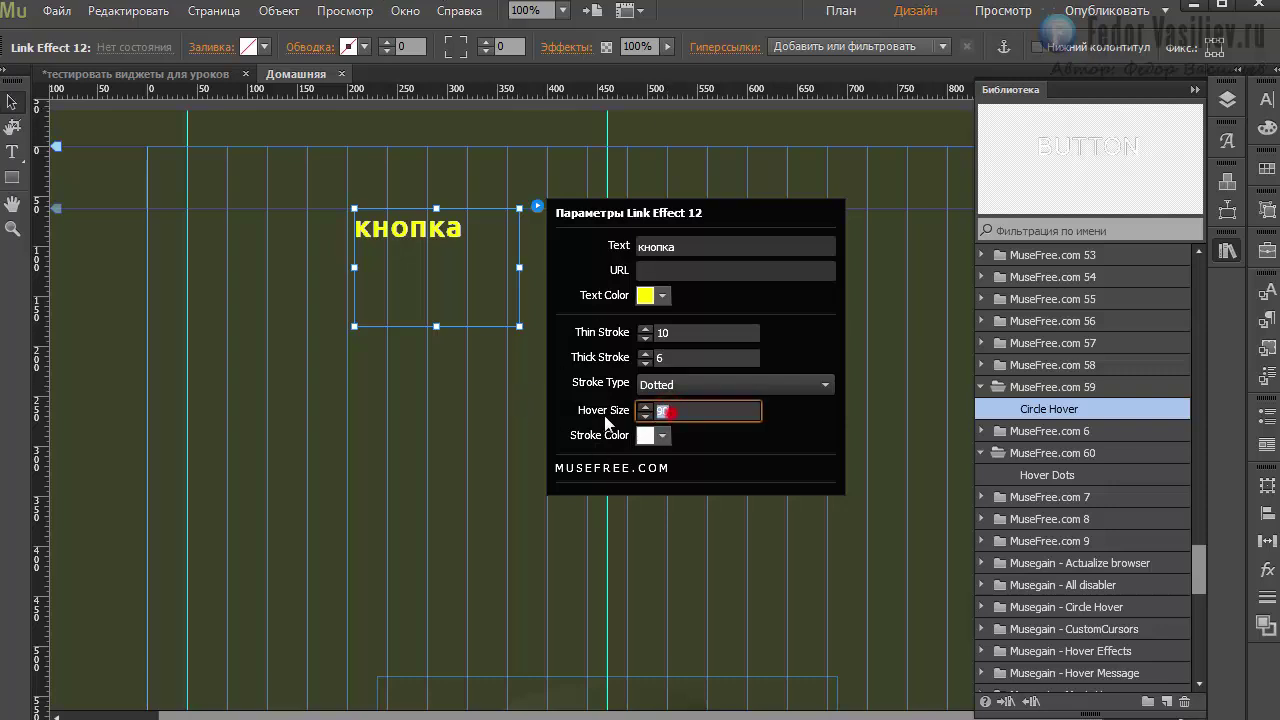
pyautogui.press('Return')
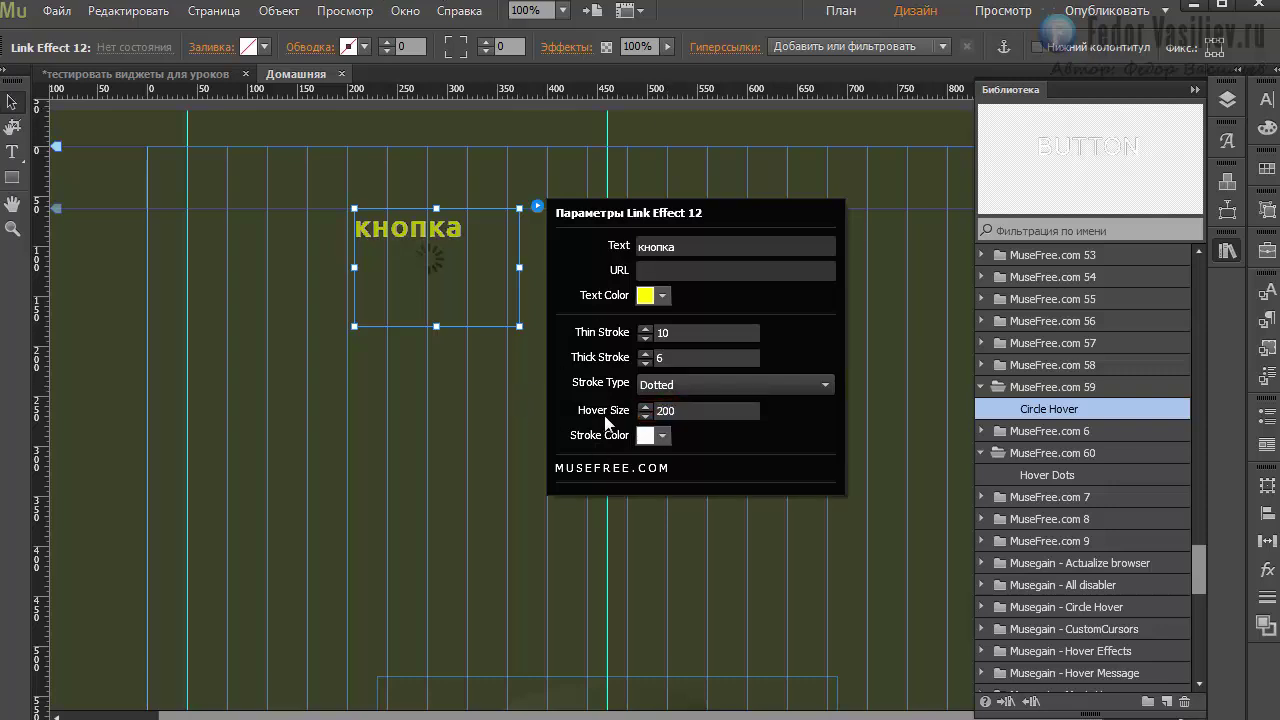
pyautogui.click(405, 432)
pyautogui.click(57, 11)
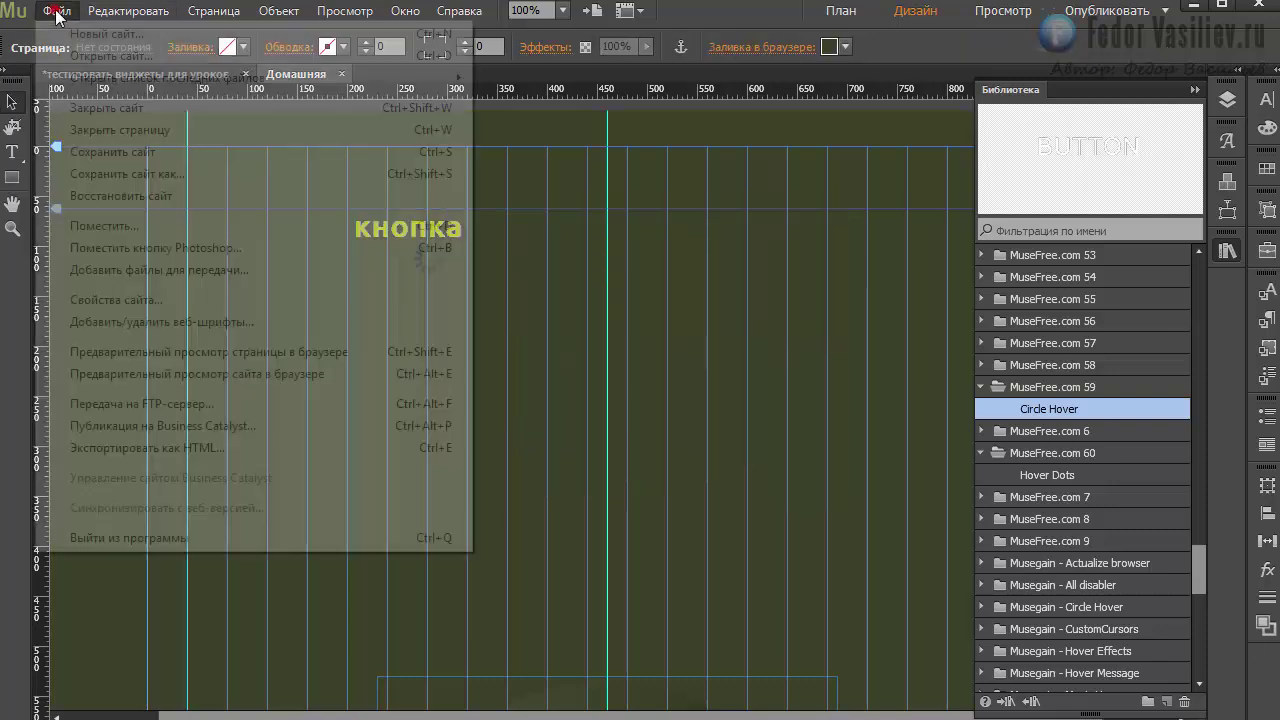
pyautogui.click(149, 349)
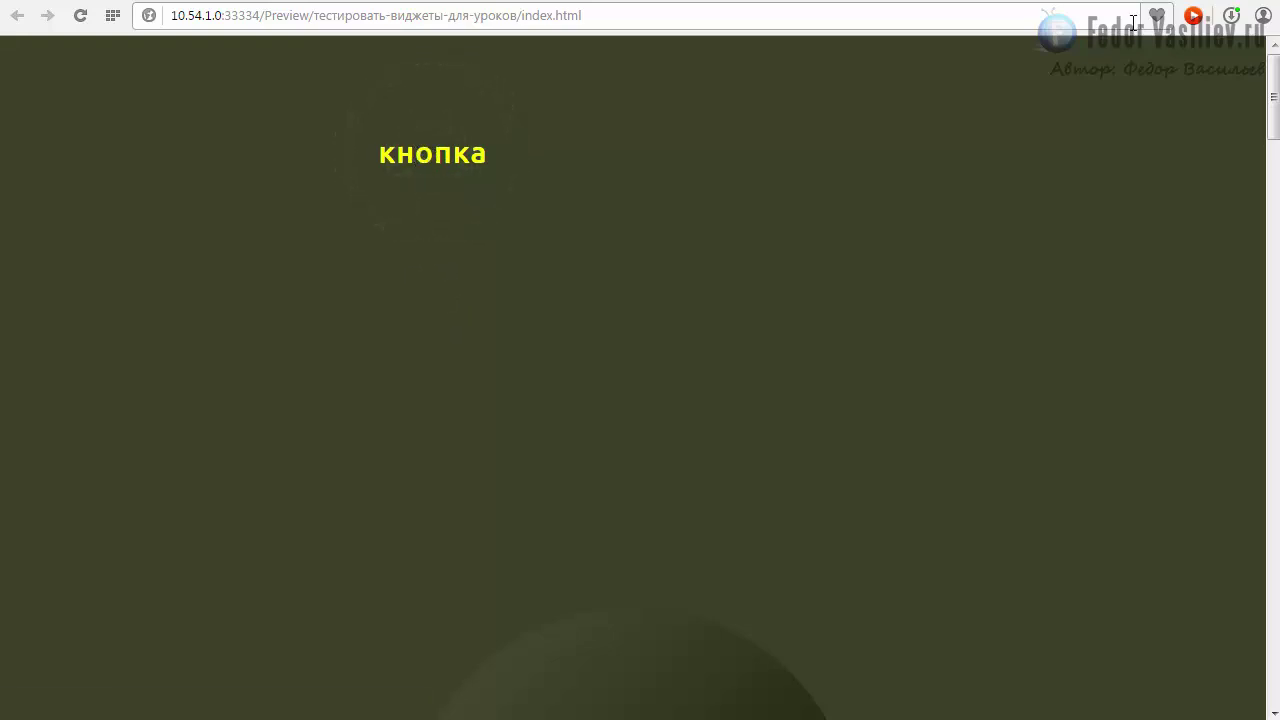
pyautogui.hotkey('alt', 'Tab')
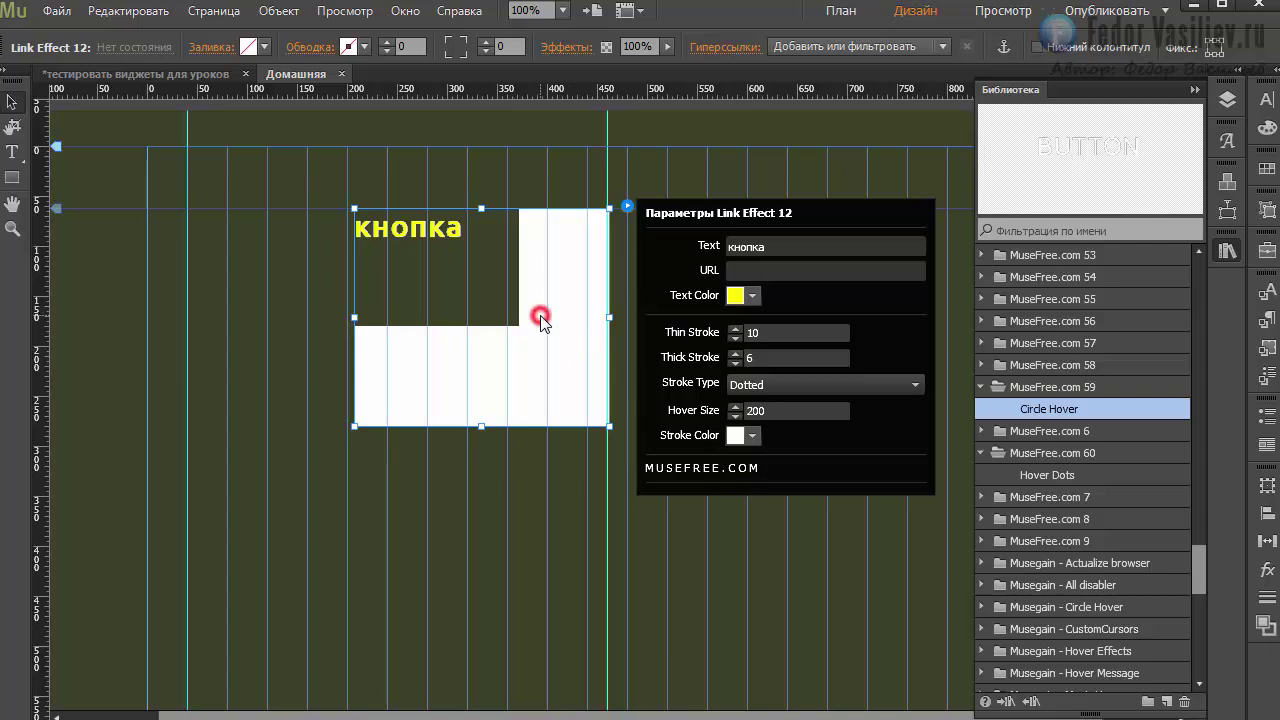
# - Delete the Circle Hover widget and place the Hover Dots widget from MuseFree.com 60 near the page's upper left
pyautogui.click(540, 318)
pyautogui.moveTo(420, 228); pyautogui.dragTo(298, 199)
pyautogui.press('Delete')
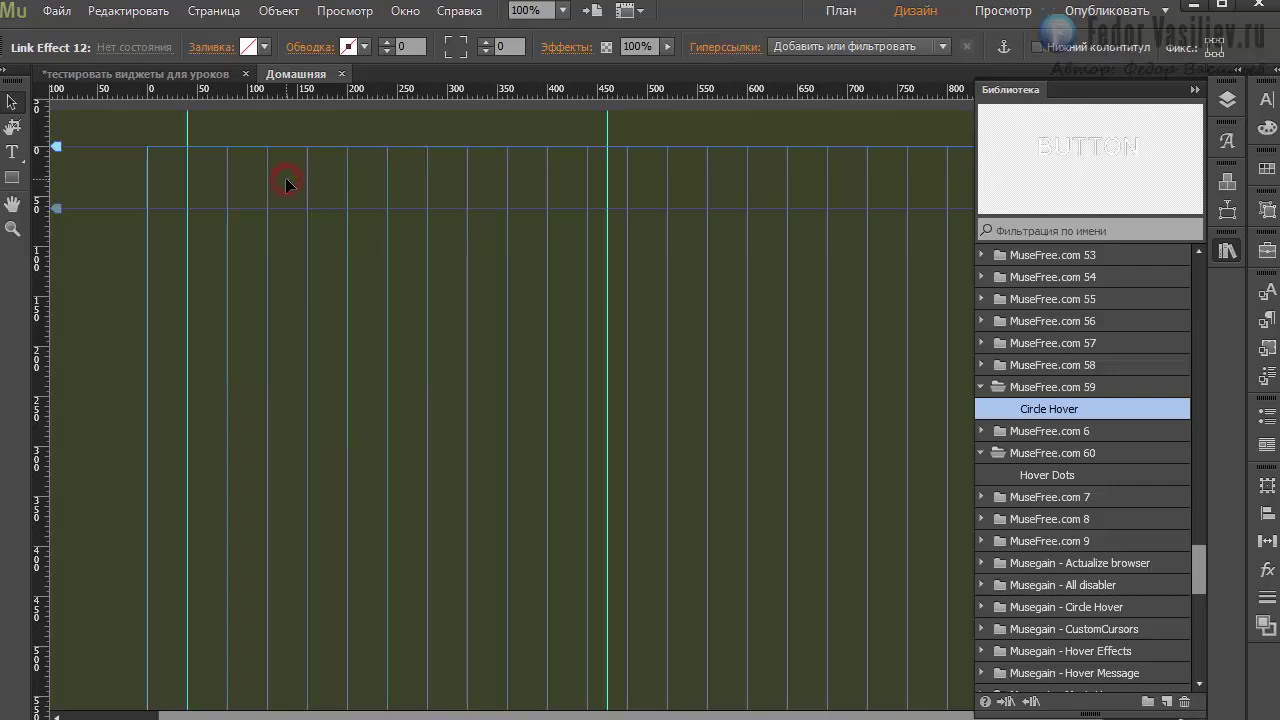
pyautogui.click(286, 183)
pyautogui.moveTo(1048, 474); pyautogui.dragTo(281, 210)
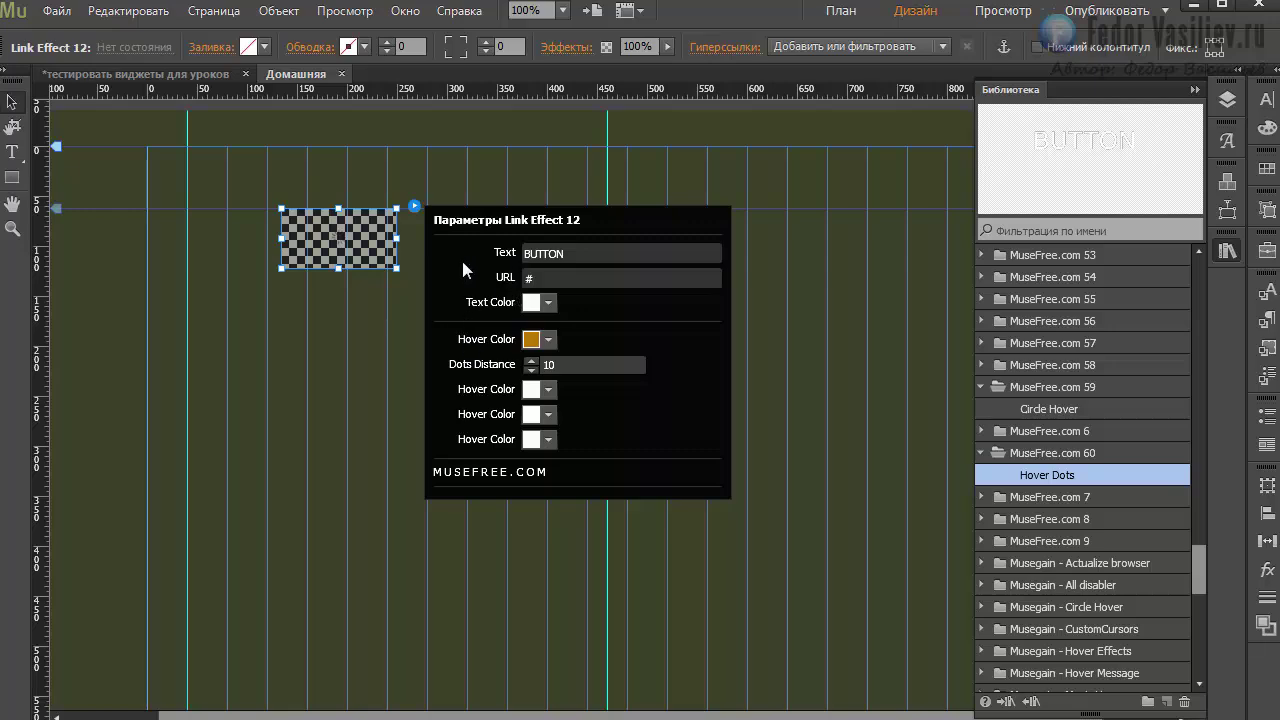
pyautogui.click(553, 254)
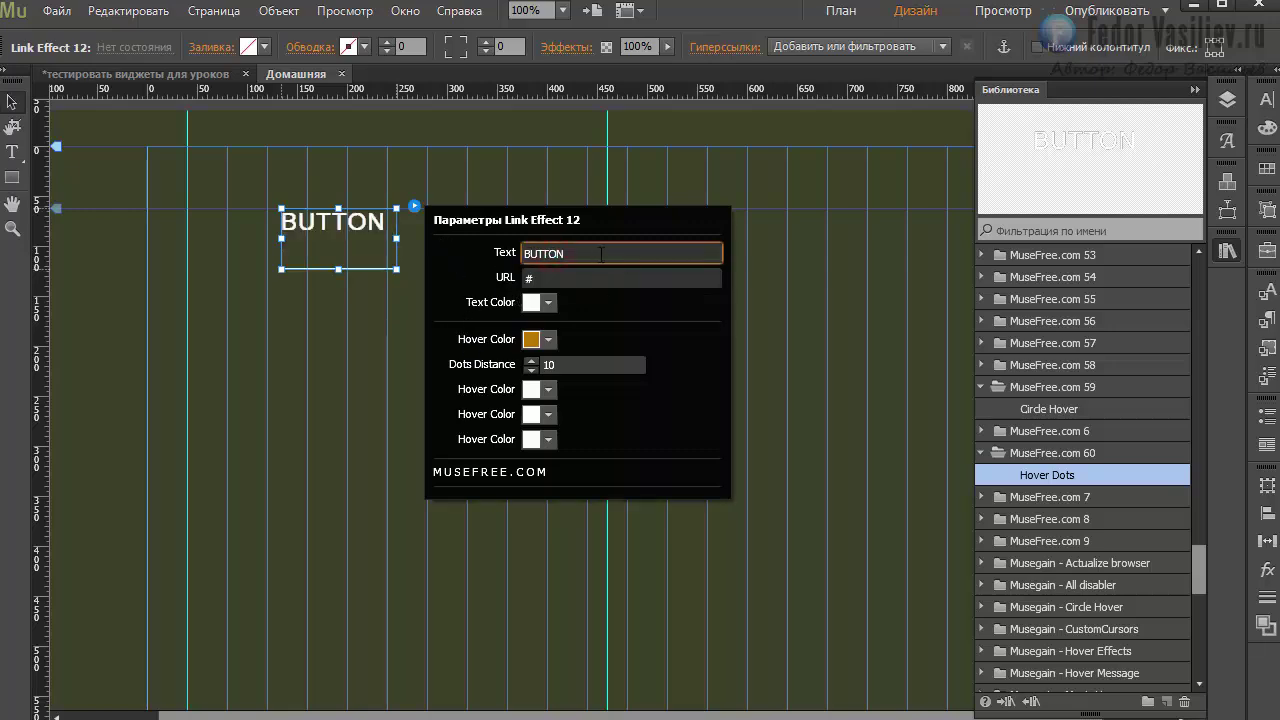
pyautogui.moveTo(601, 254); pyautogui.dragTo(476, 254)
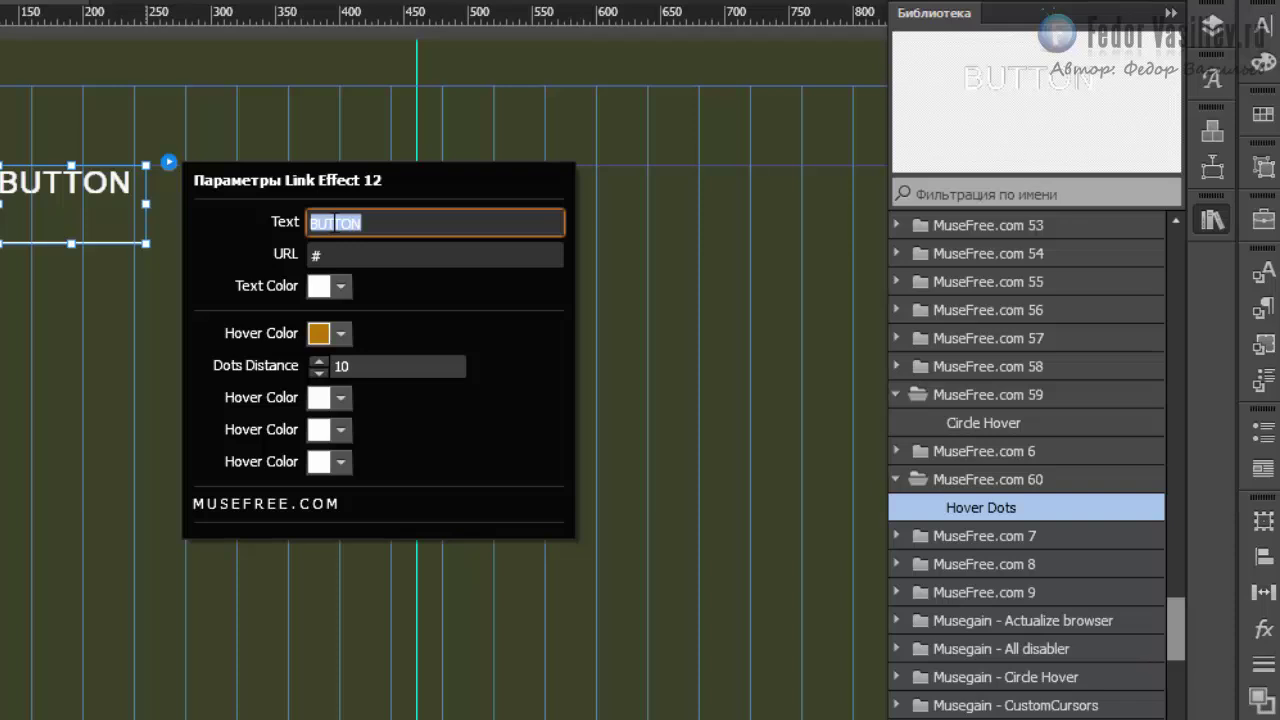
pyautogui.click(341, 254)
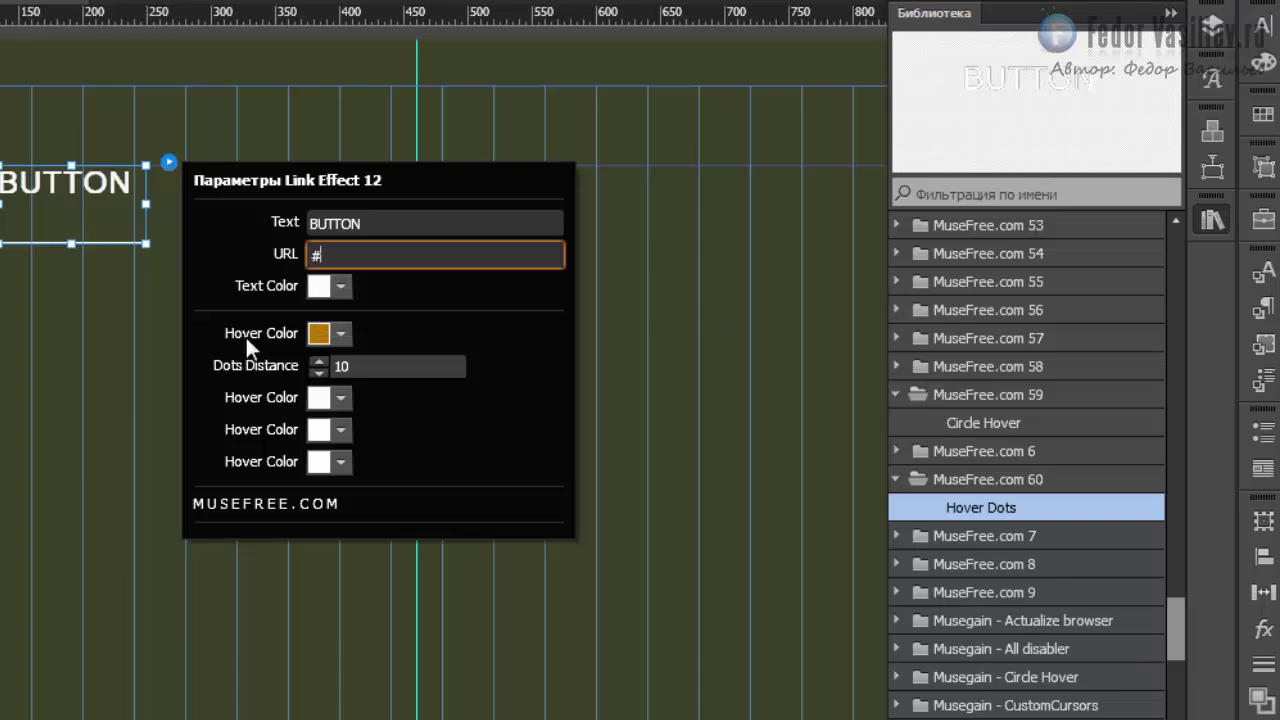
# - Set the Hover Dots widget's first Hover Color, above Dots Distance, to yellow (FFFF00)
pyautogui.click(319, 336)
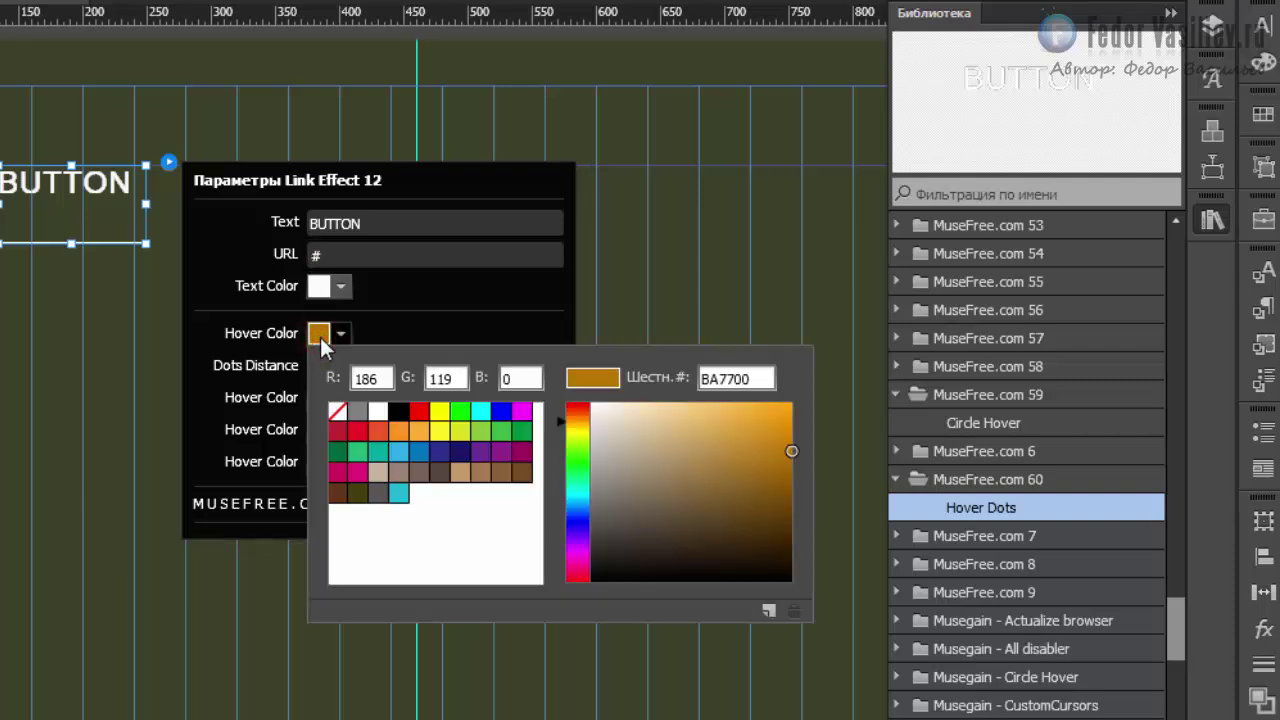
pyautogui.click(437, 409)
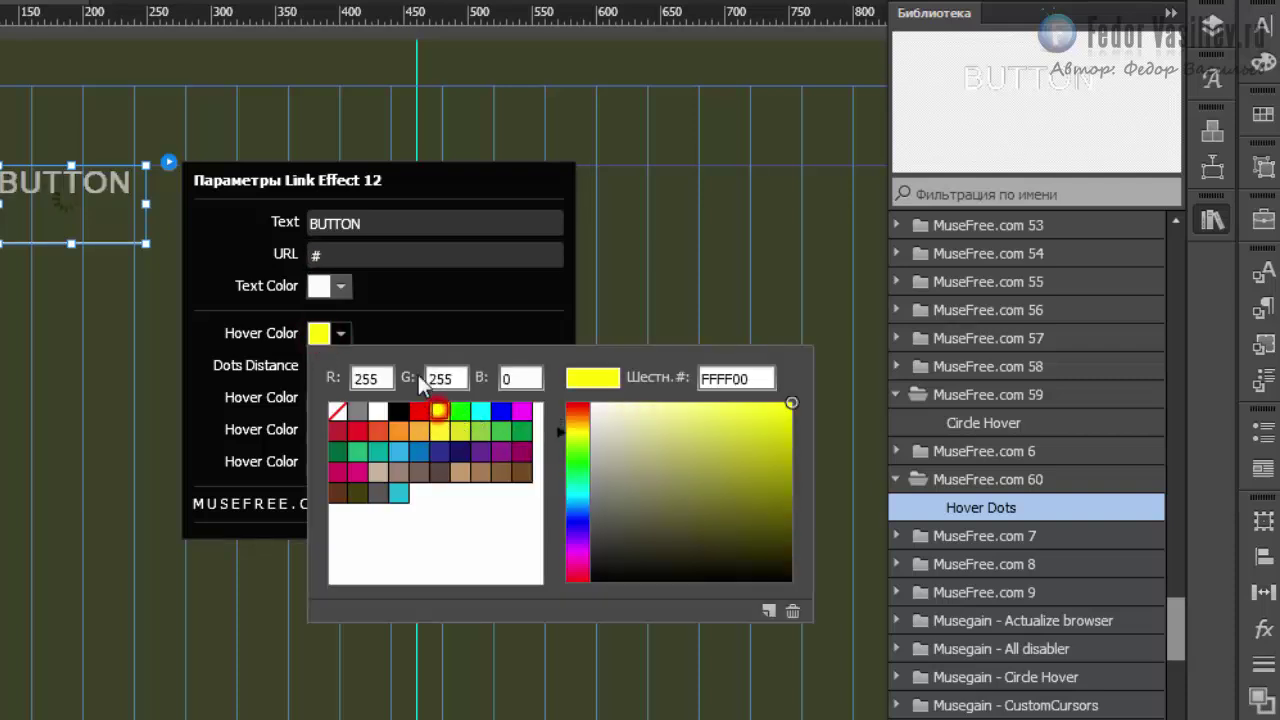
pyautogui.click(428, 309)
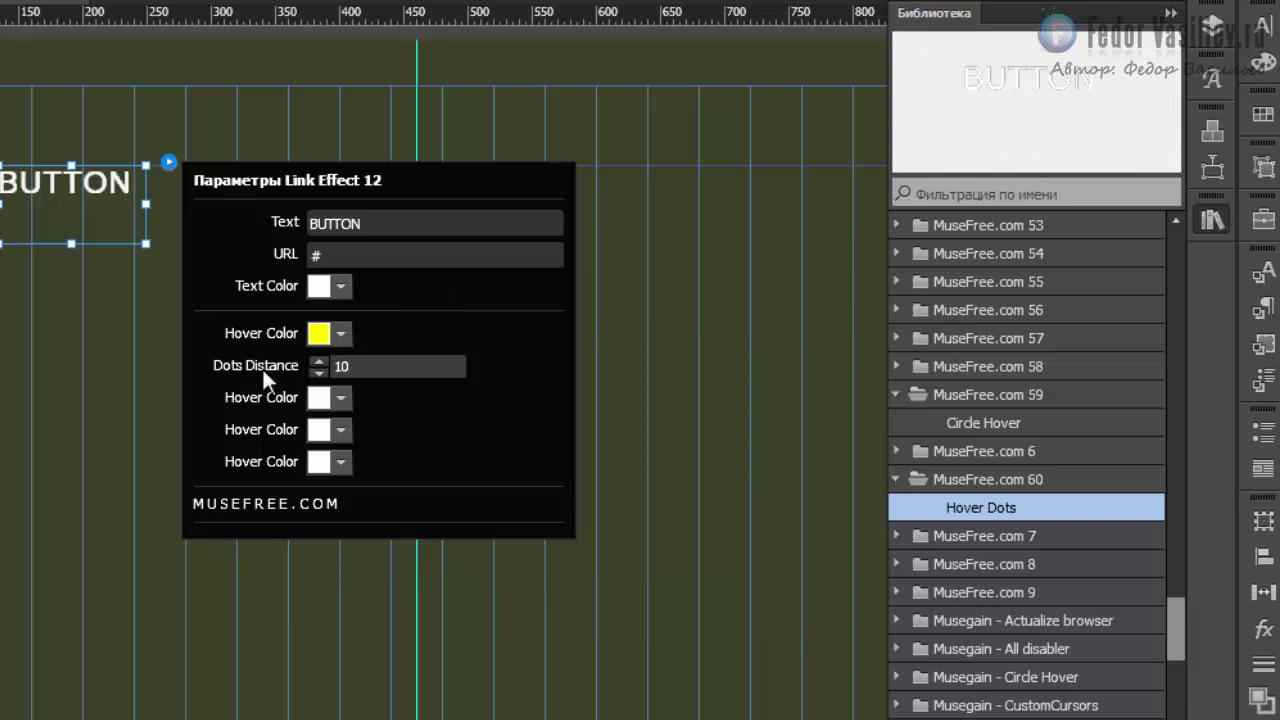
# - Set the widget's Dots Distance to 20 and preview the page in the browser
pyautogui.click(362, 366)
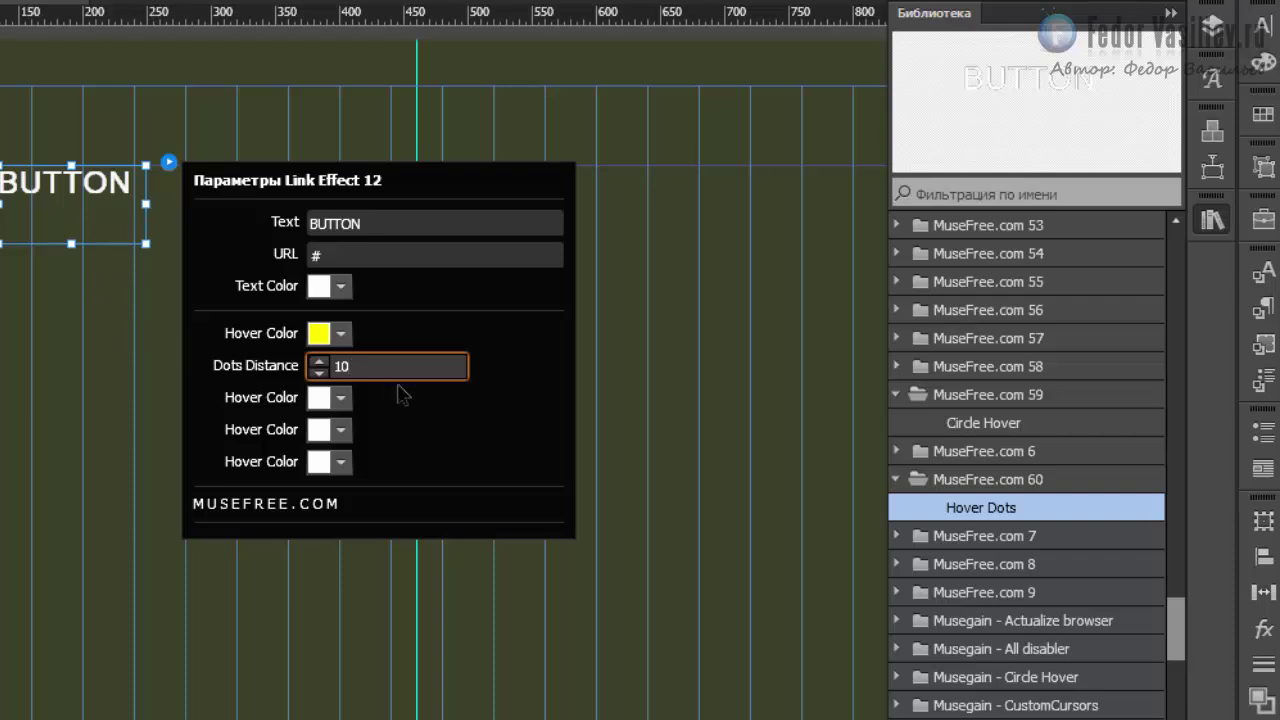
pyautogui.moveTo(366, 367); pyautogui.dragTo(296, 359)
pyautogui.write('20')
pyautogui.press('Return')
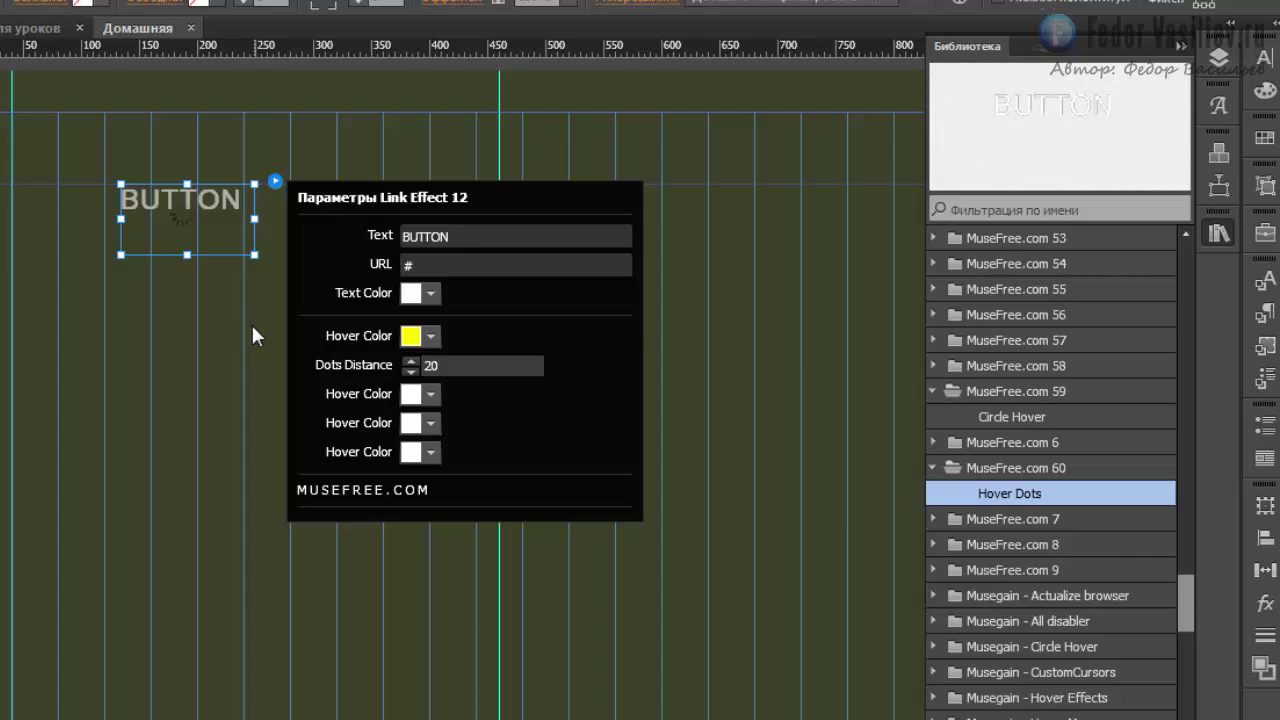
pyautogui.click(133, 307)
pyautogui.click(52, 11)
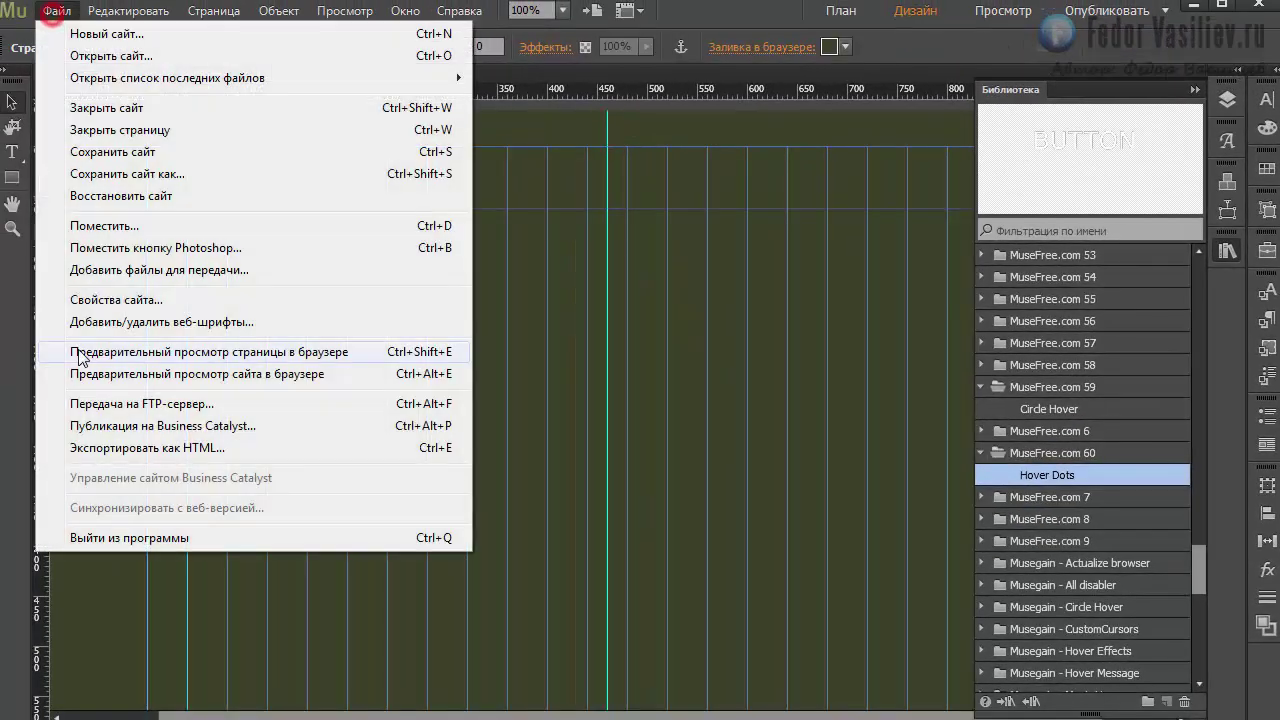
pyautogui.click(82, 355)
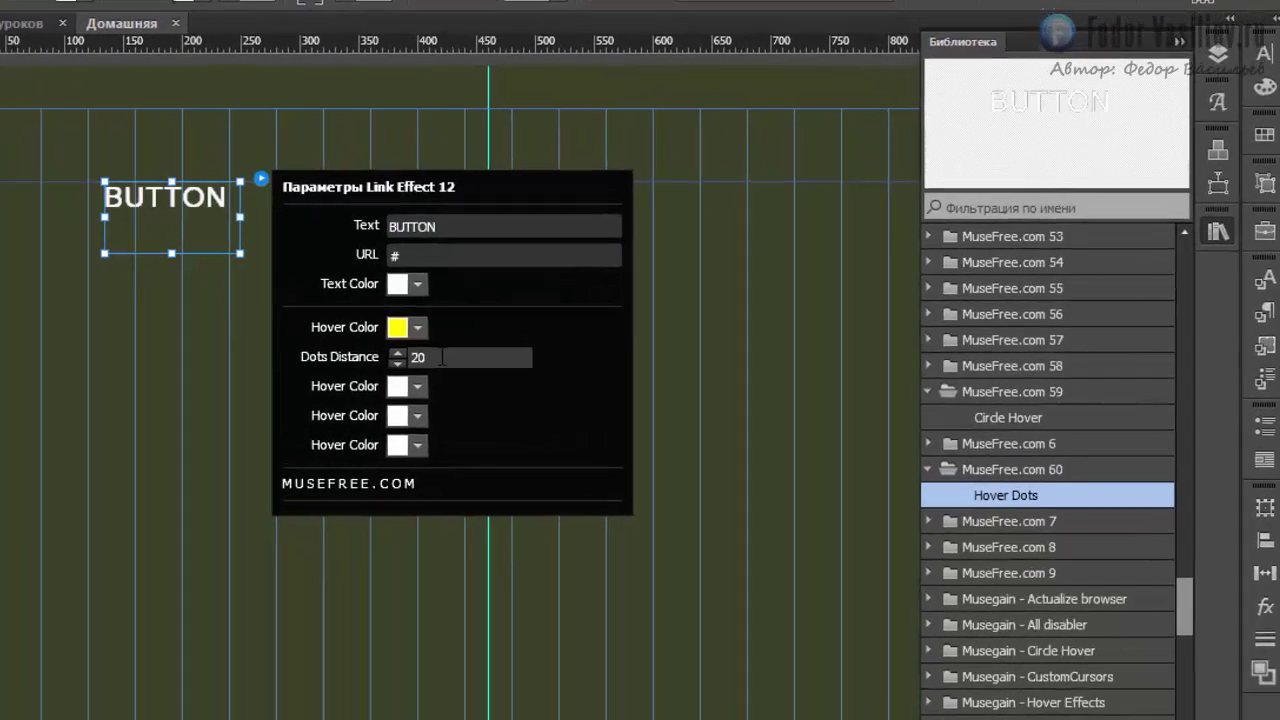
# - Set the Hover Dots widget's Dots Distance to 50
pyautogui.click(570, 356)
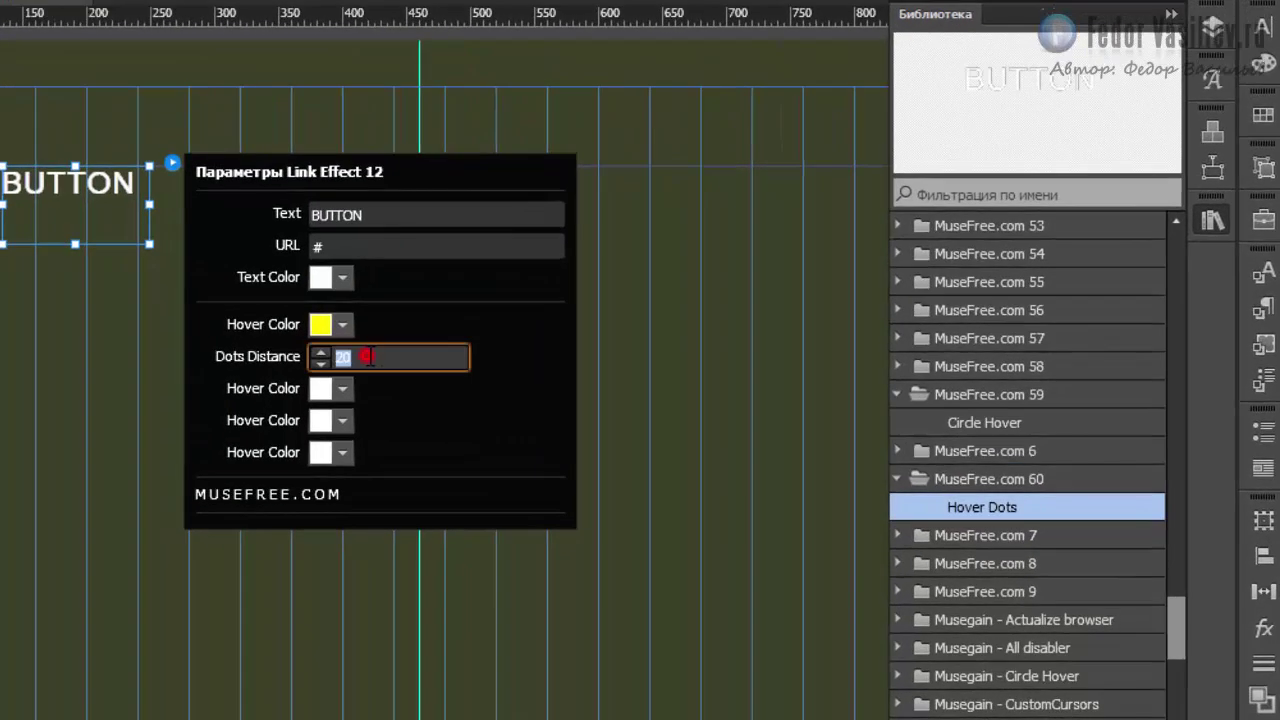
pyautogui.click(340, 357)
pyautogui.press('Return')
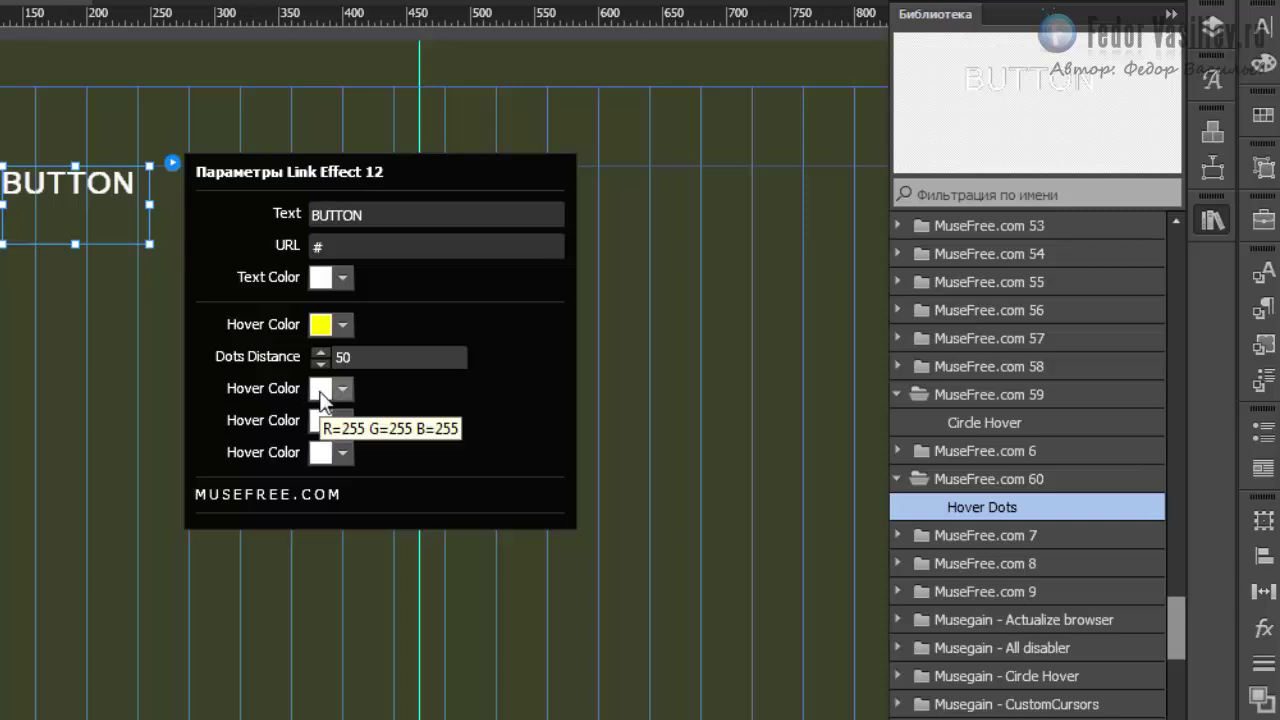
# - Set the three Hover Colors below Dots Distance to yellow, green and red in order, and preview the page in the browser
pyautogui.click(320, 388)
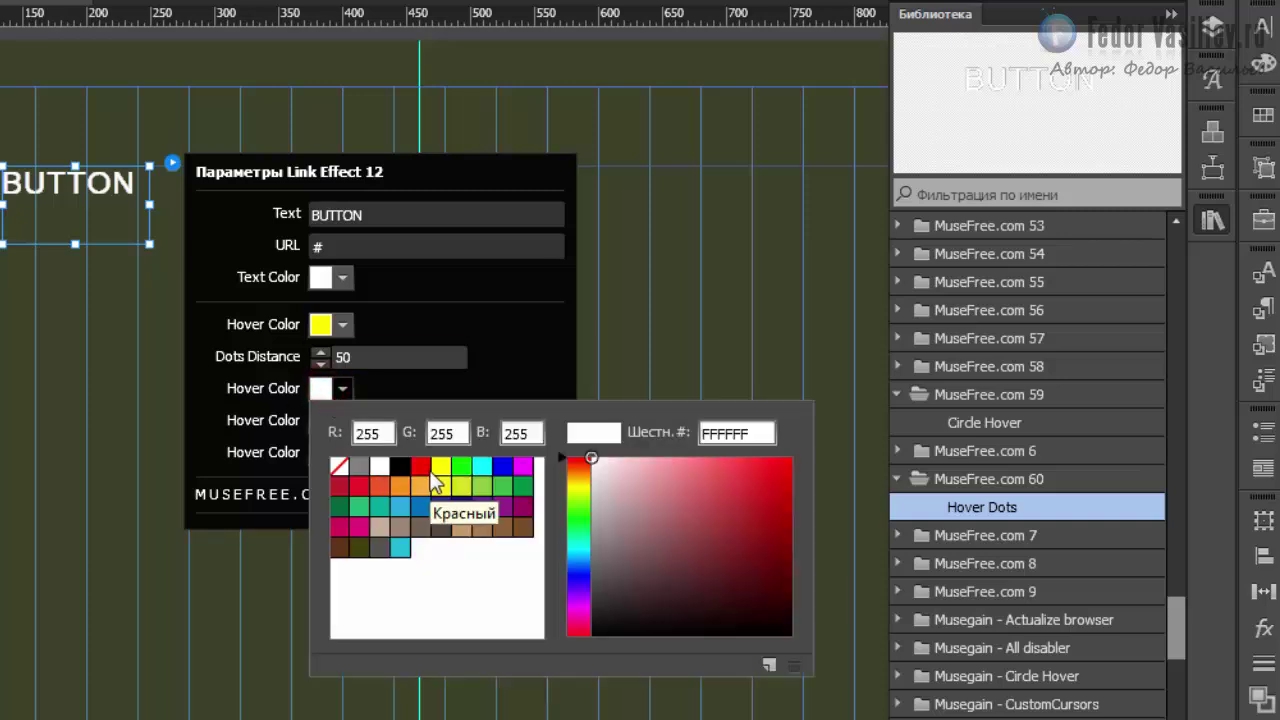
pyautogui.click(438, 472)
pyautogui.click(519, 372)
pyautogui.click(322, 422)
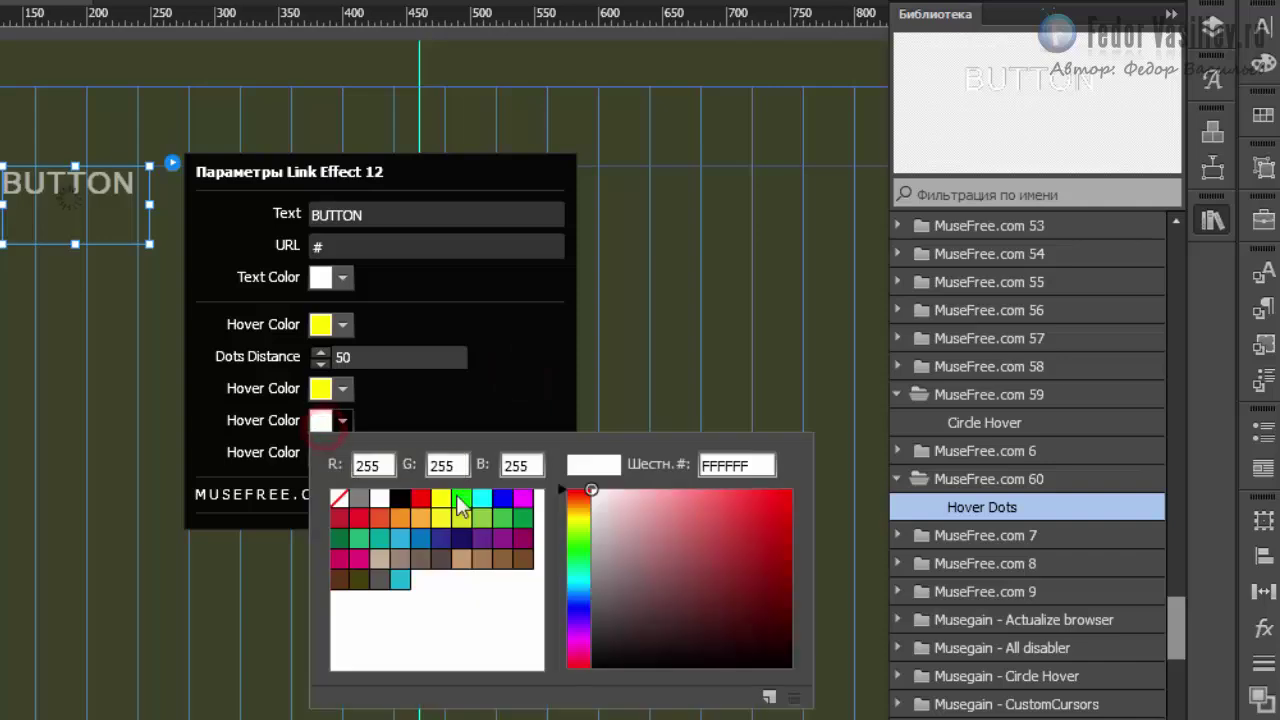
pyautogui.click(458, 499)
pyautogui.click(509, 392)
pyautogui.click(316, 454)
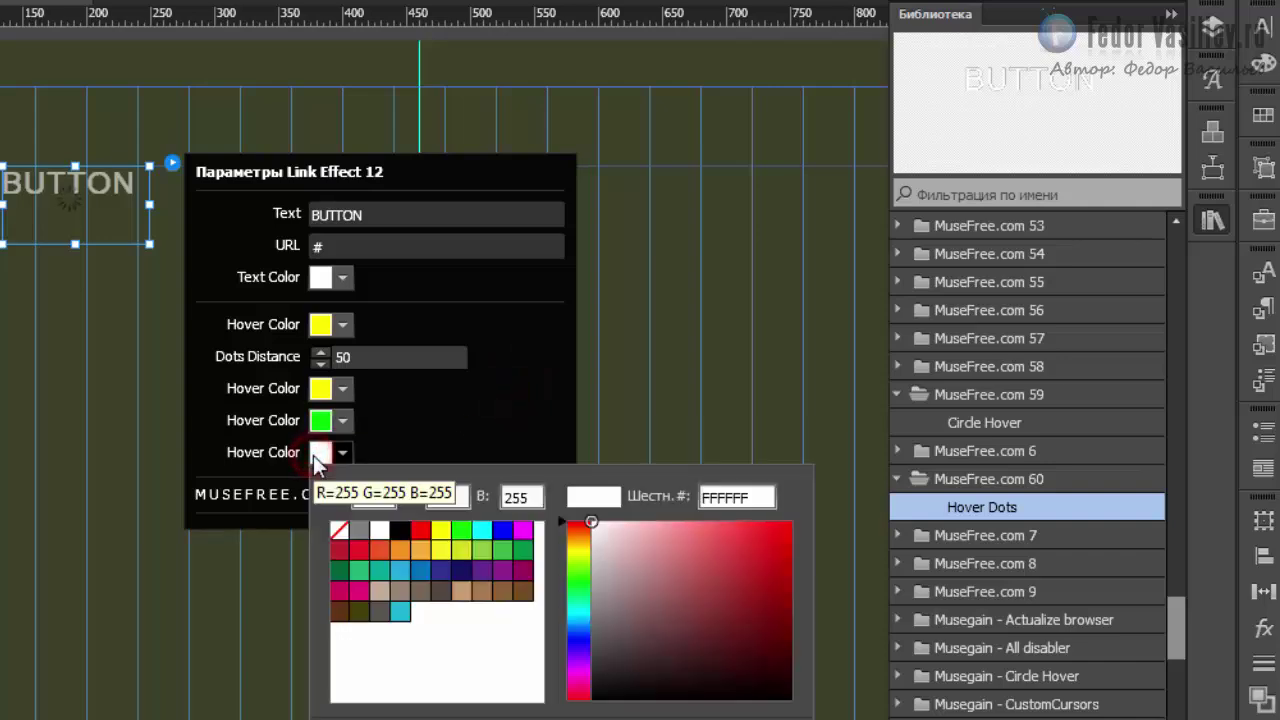
pyautogui.click(421, 530)
pyautogui.click(478, 418)
pyautogui.hotkey('ctrl', 'shift', 'e')
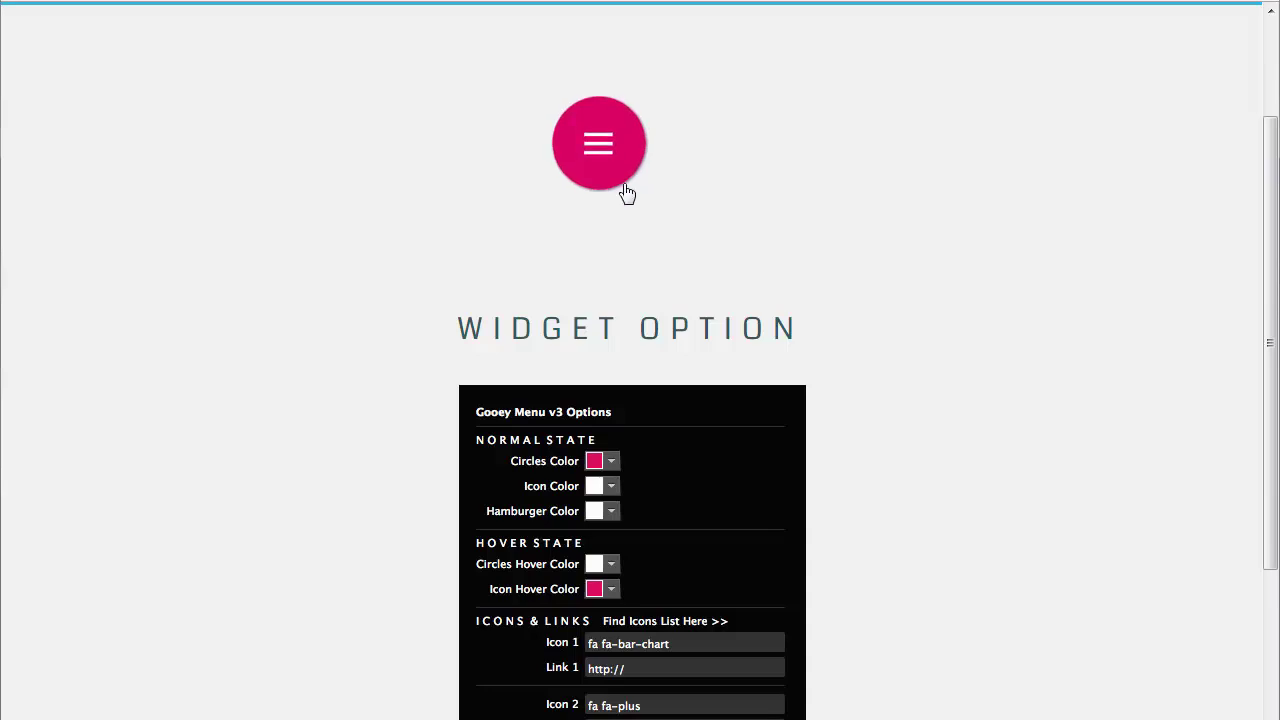
# - In the browser, expand and collapse the Gooey Menu v3 demo, and expand the Gooey Menu v2 demo to examine their animations
pyautogui.click(605, 148)
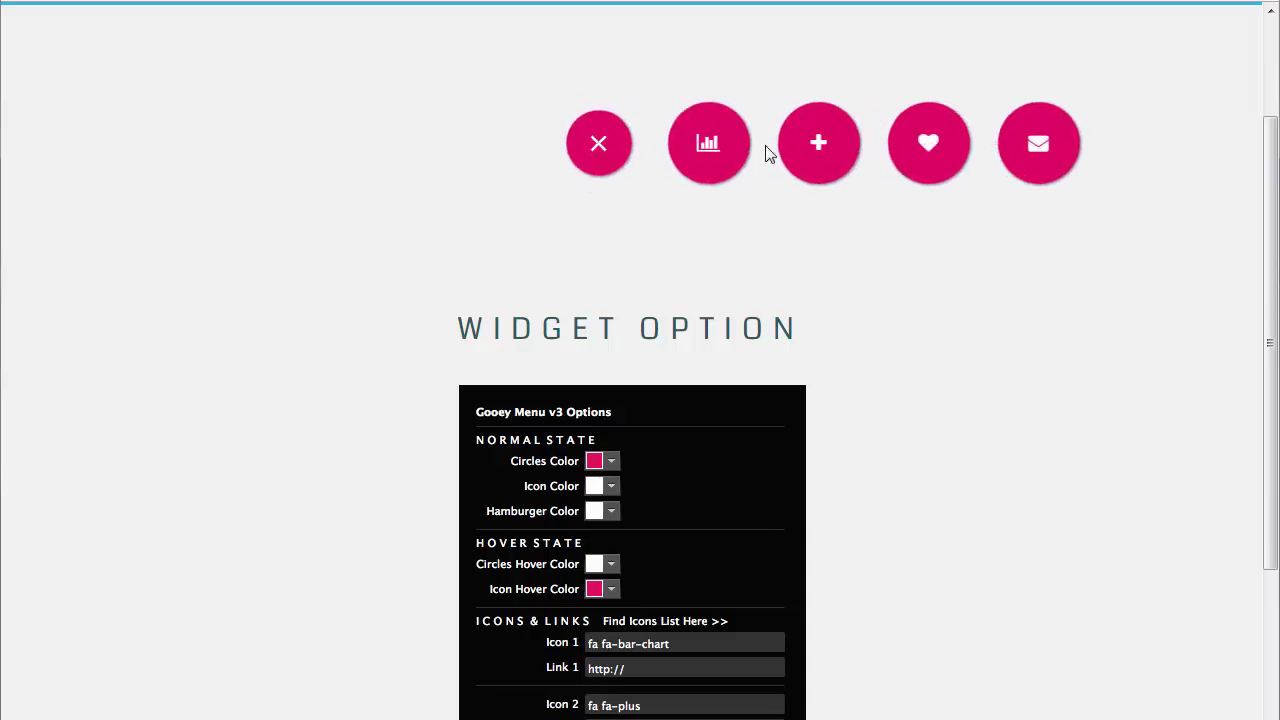
pyautogui.click(598, 145)
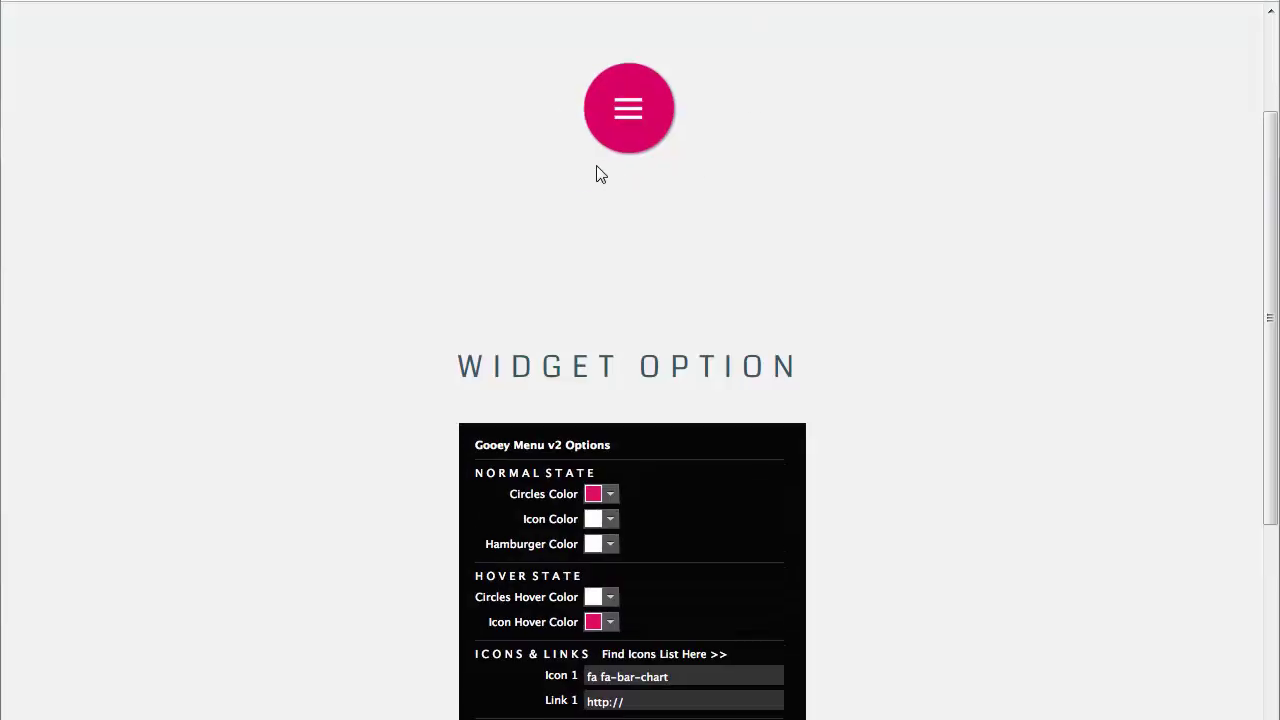
pyautogui.click(629, 110)
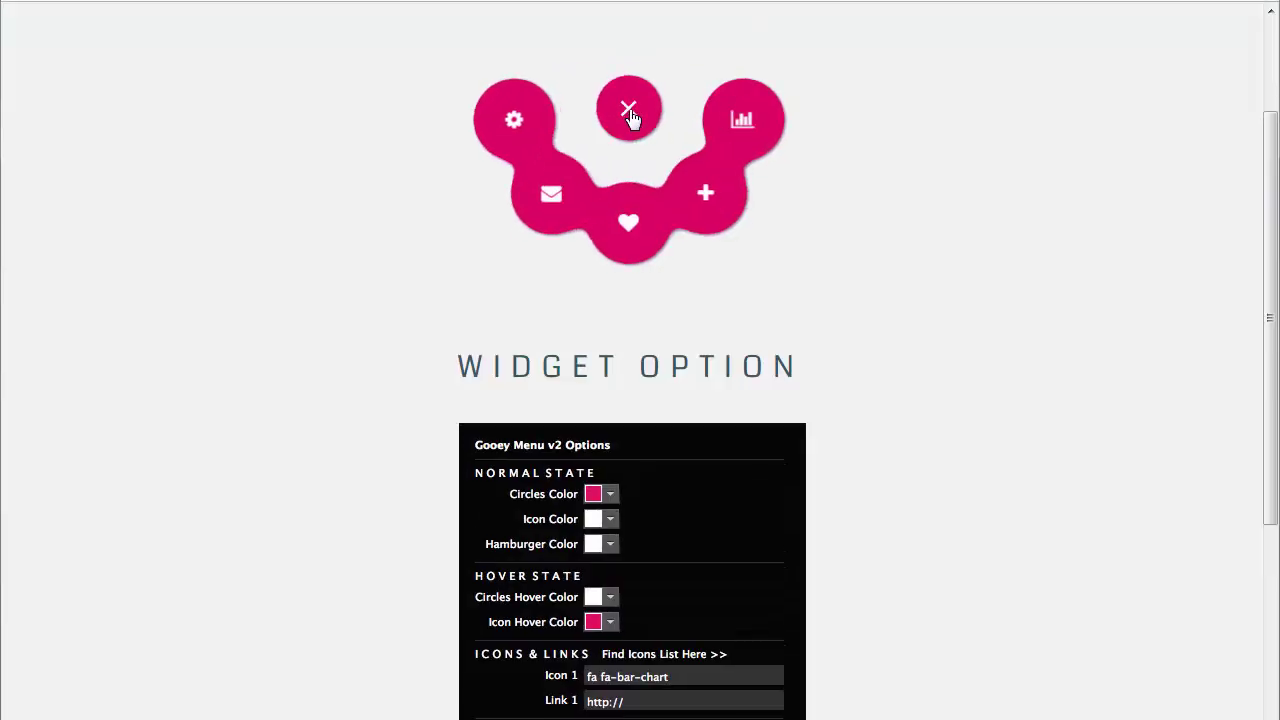